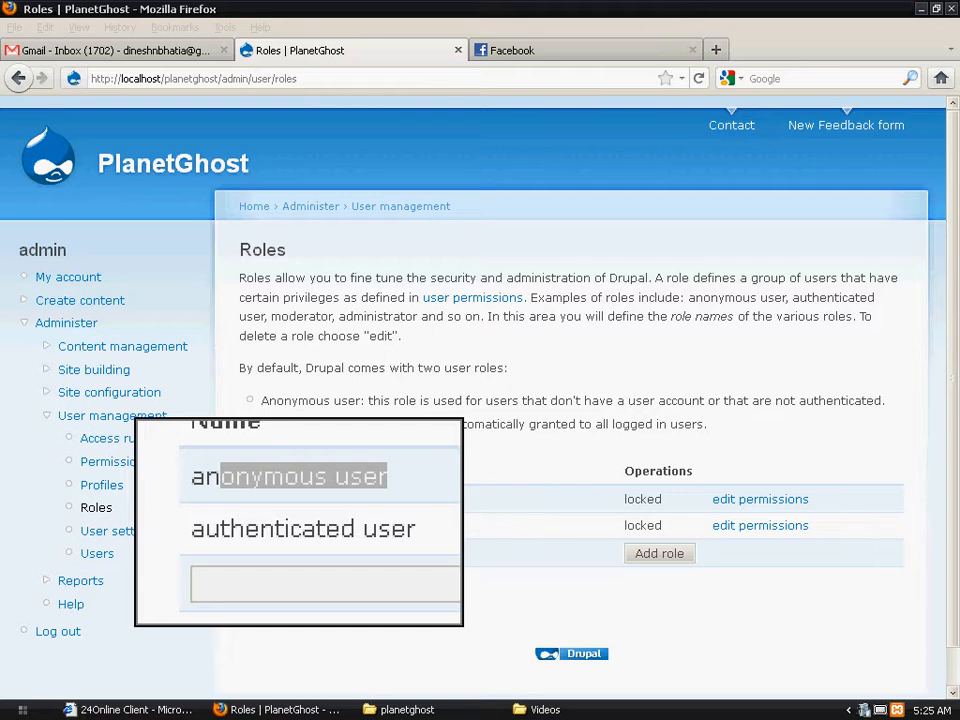
{"action": "left_click", "coordinate": [310, 520]}
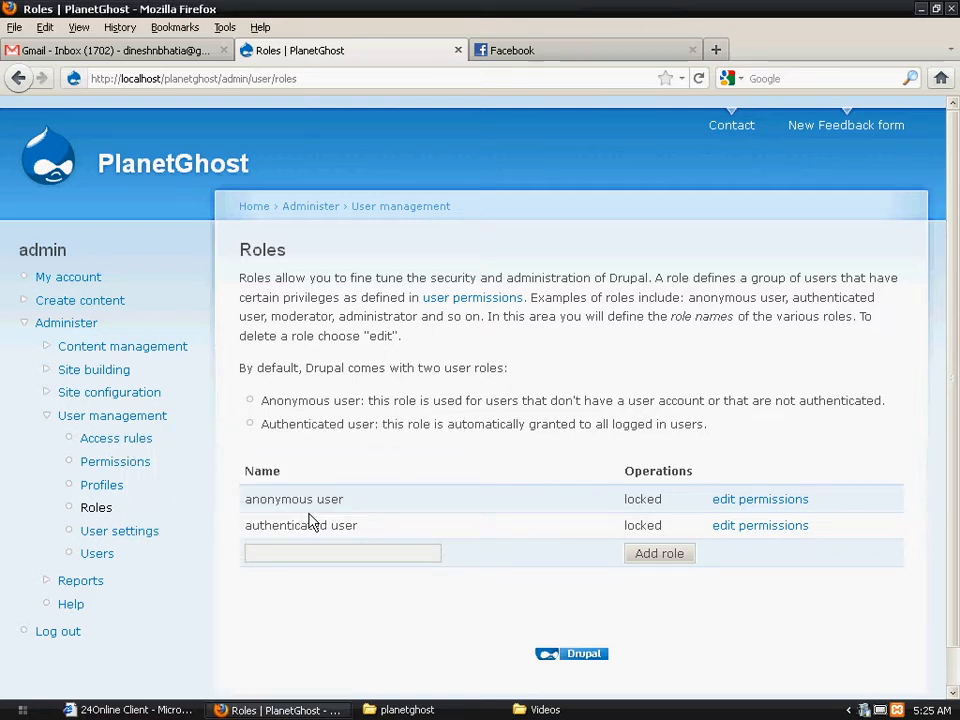
{"action": "left_click", "coordinate": [881, 710]}
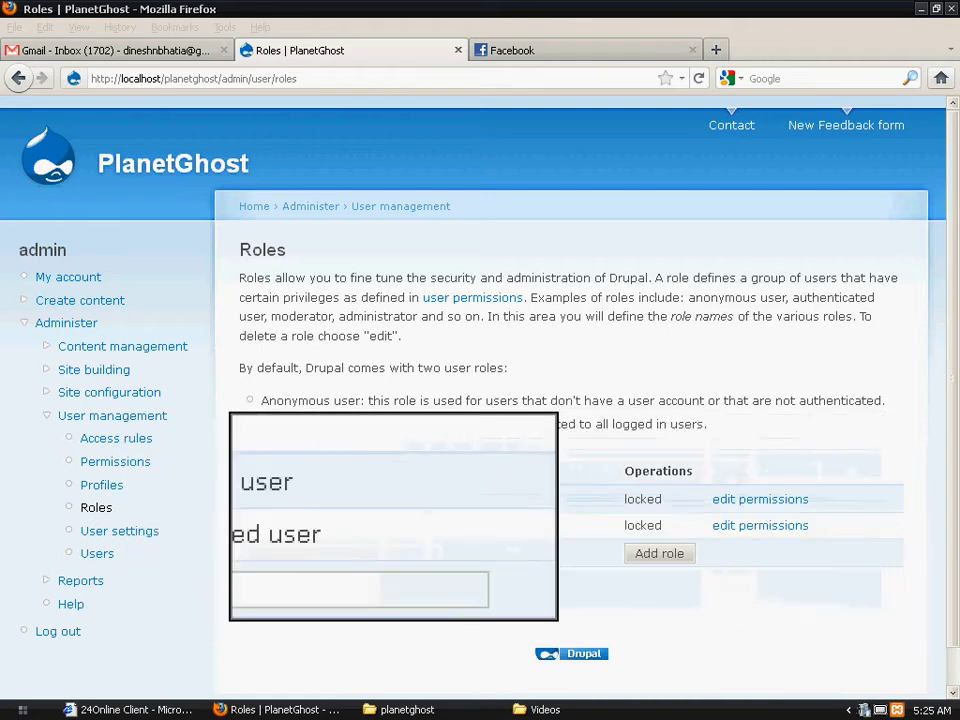
{"action": "left_click", "coordinate": [326, 521]}
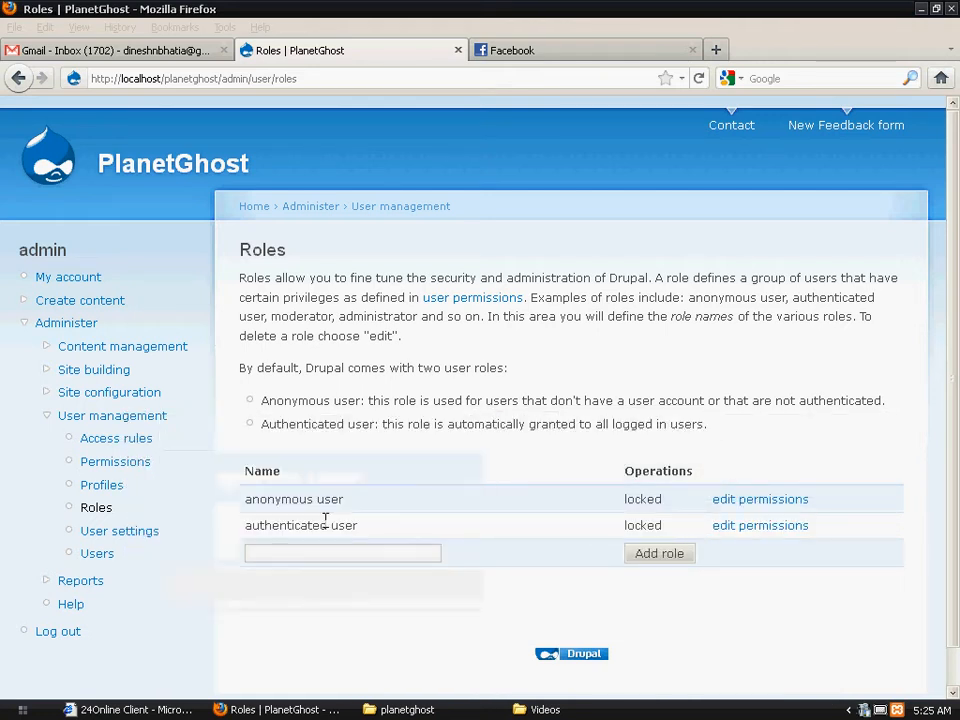
Open the user permissions page from the administration overview and examine the permissions assigned to anonymous and authenticated users.
{"action": "left_click", "coordinate": [316, 214]}
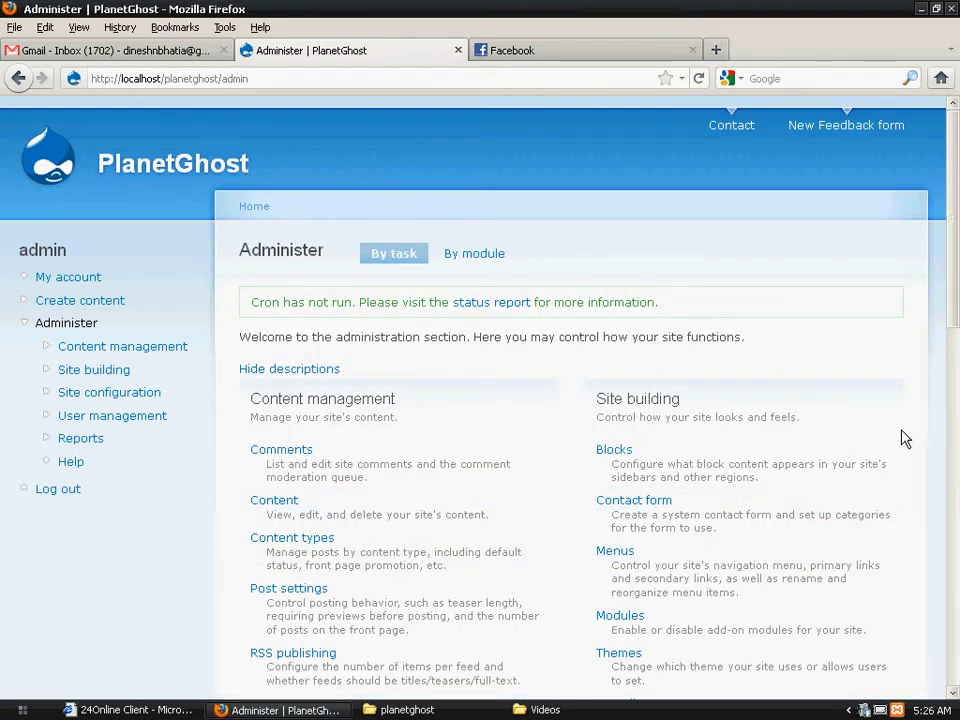
{"action": "left_click_drag", "start_coordinate": [953, 325], "coordinate": [957, 505]}
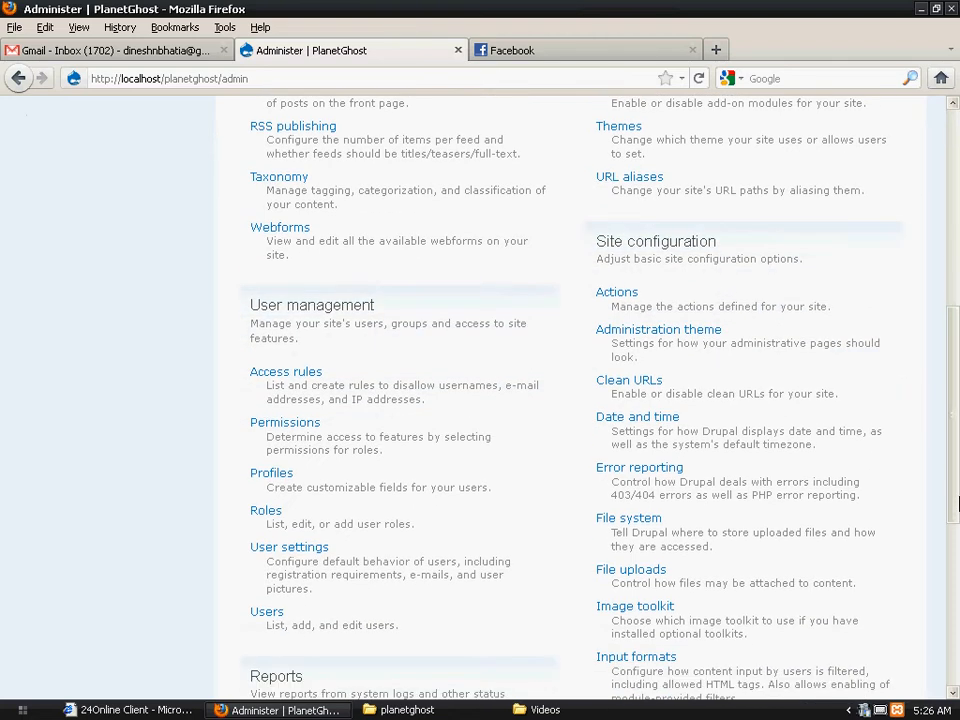
{"action": "left_click", "coordinate": [311, 425]}
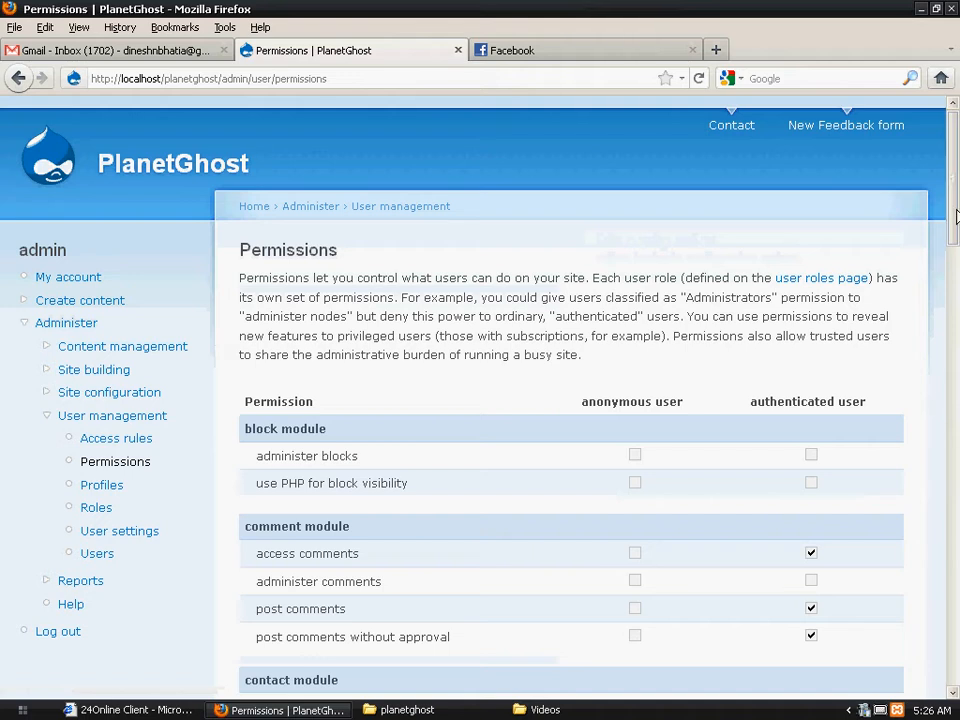
{"action": "left_click_drag", "start_coordinate": [954, 210], "coordinate": [955, 400]}
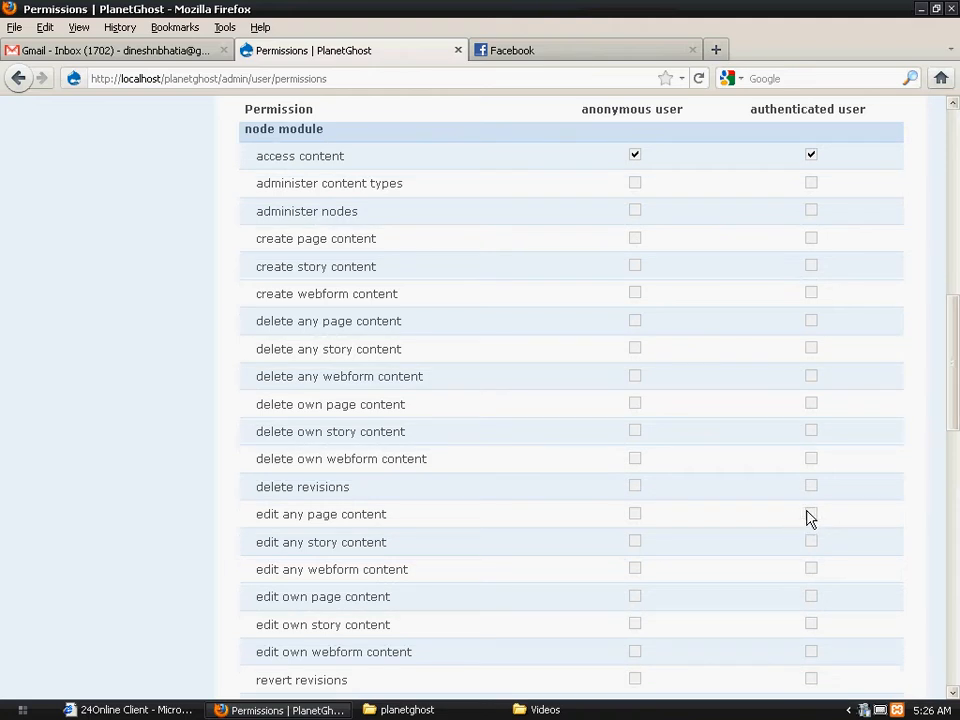
{"action": "left_click_drag", "start_coordinate": [955, 375], "coordinate": [957, 145]}
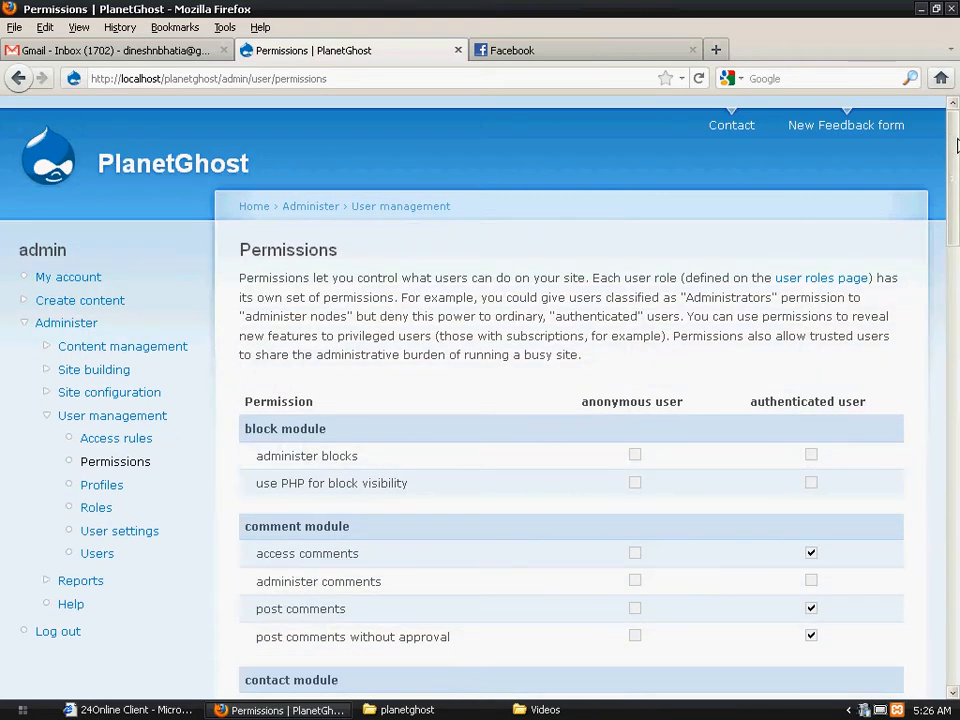
Log out of the admin account and log in as user1 with the saved credentials.
{"action": "left_click", "coordinate": [60, 632]}
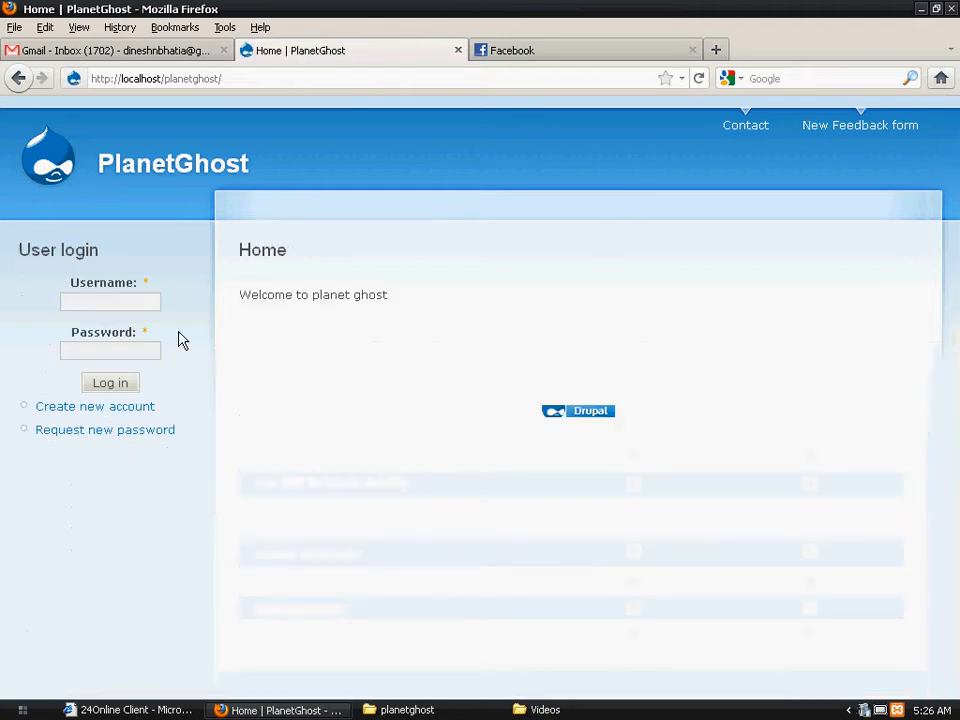
{"action": "double_click", "coordinate": [113, 300]}
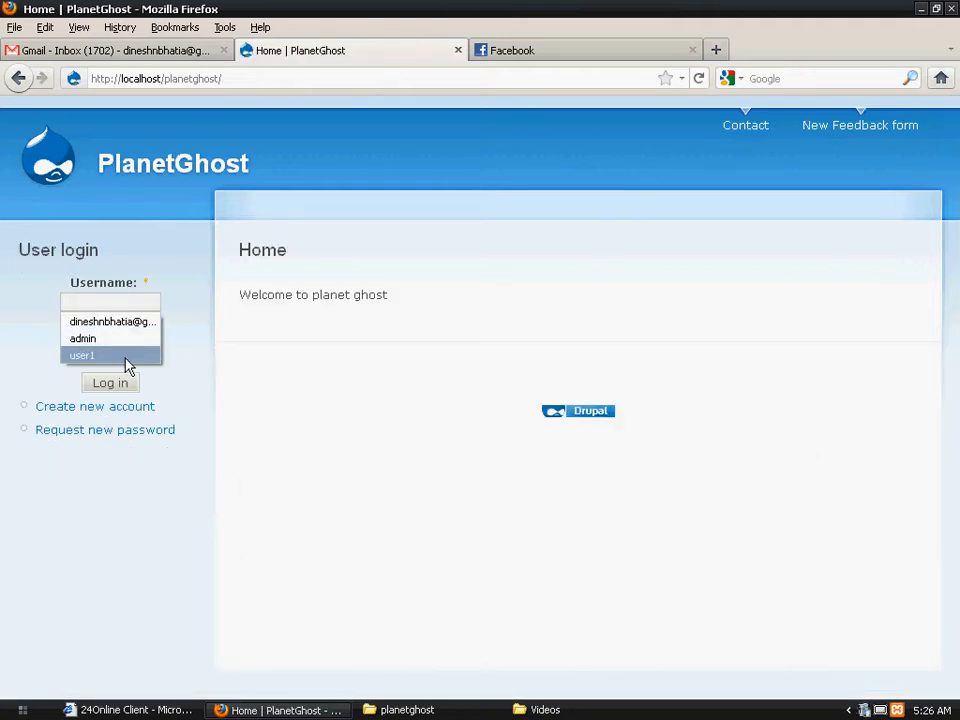
{"action": "left_click", "coordinate": [205, 350]}
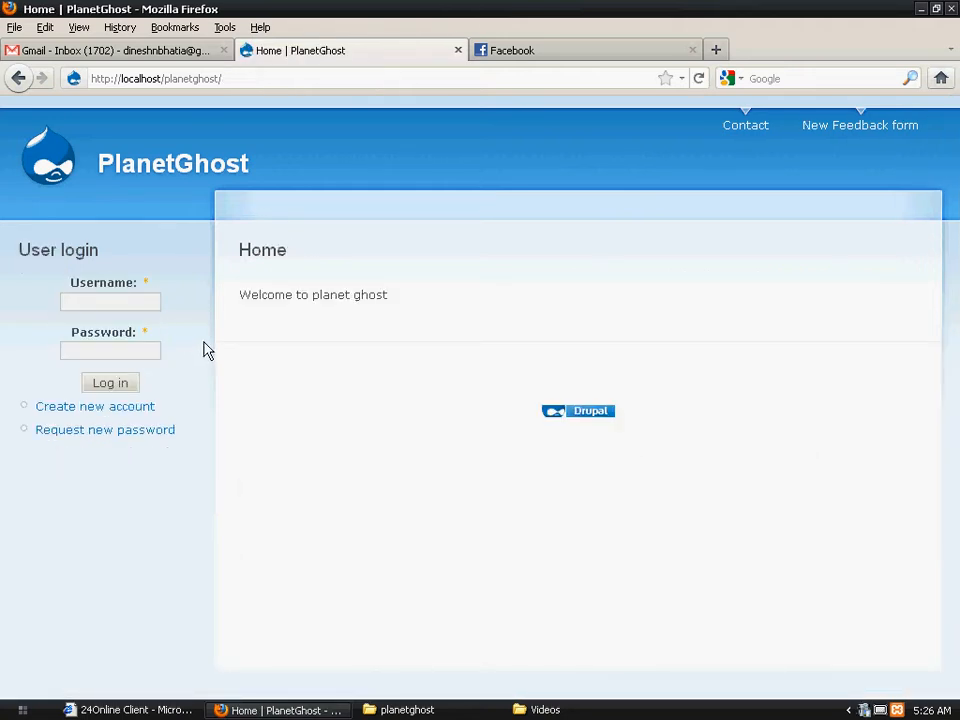
{"action": "left_click", "coordinate": [103, 305]}
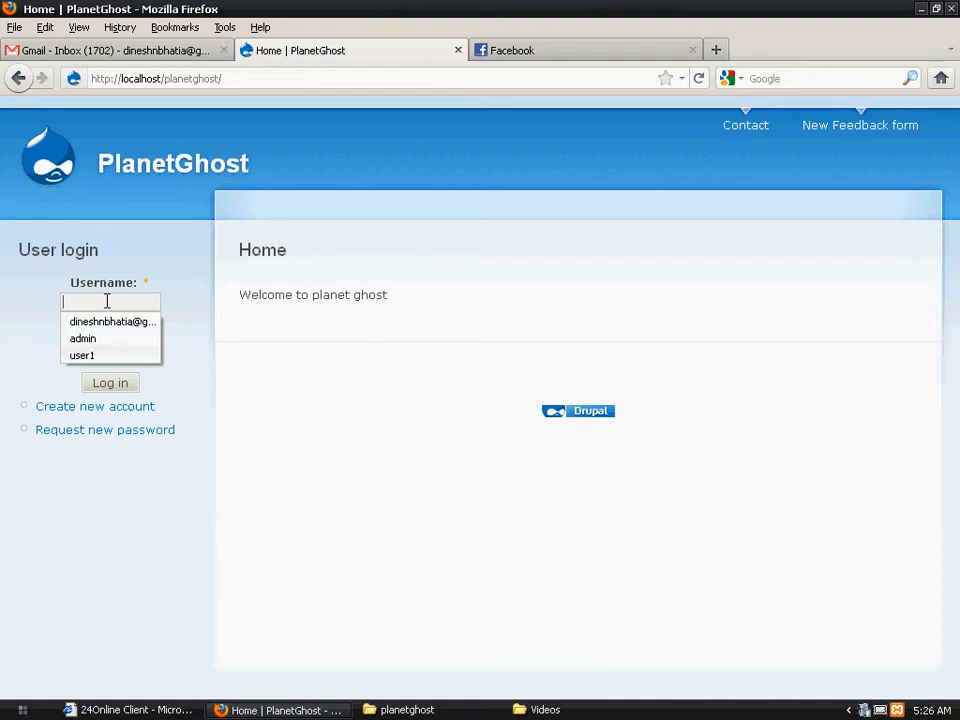
{"action": "left_click", "coordinate": [119, 356]}
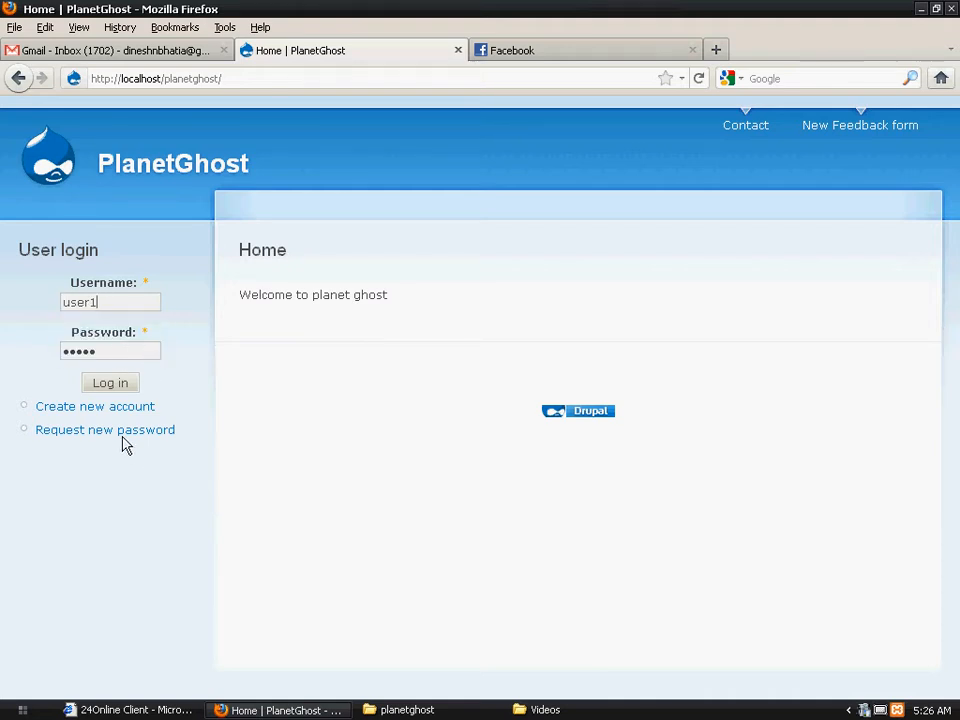
{"action": "left_click", "coordinate": [111, 386]}
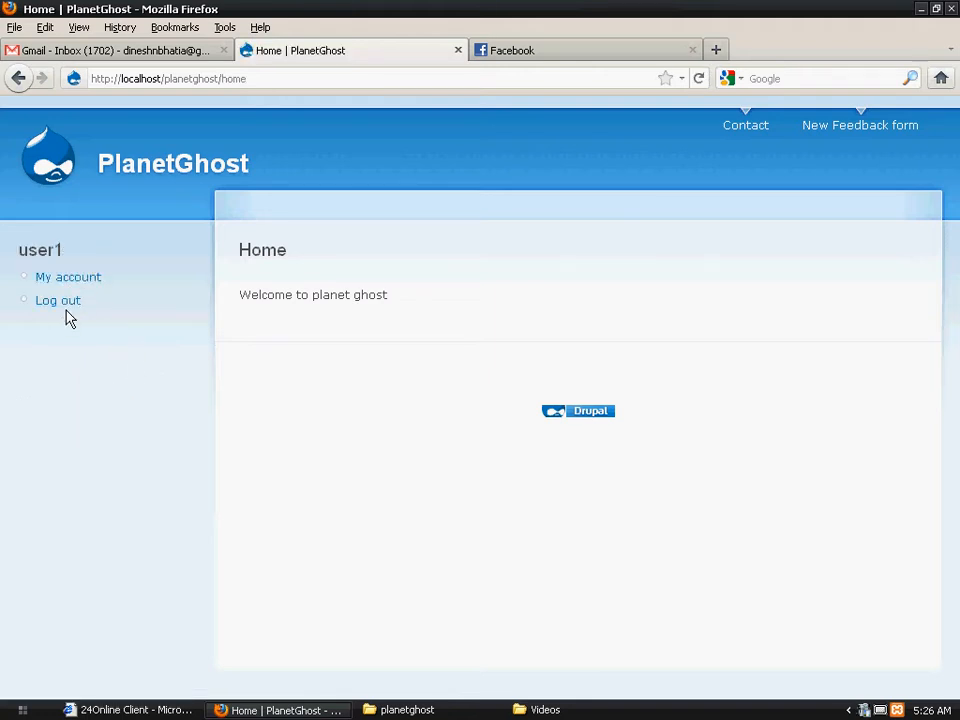
Look through user1's account settings, including the Contact Information and Interest sections, and return to the profile view.
{"action": "left_click", "coordinate": [68, 280]}
{"action": "left_click", "coordinate": [395, 255]}
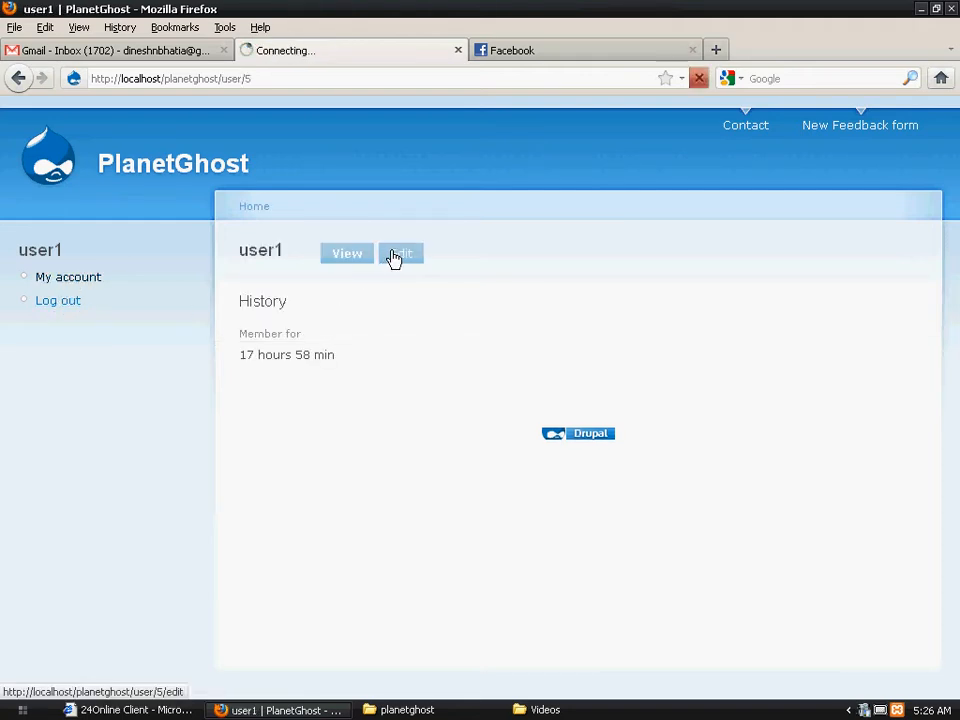
{"action": "scroll", "coordinate": [447, 513], "scroll_direction": "down", "scroll_amount": 2}
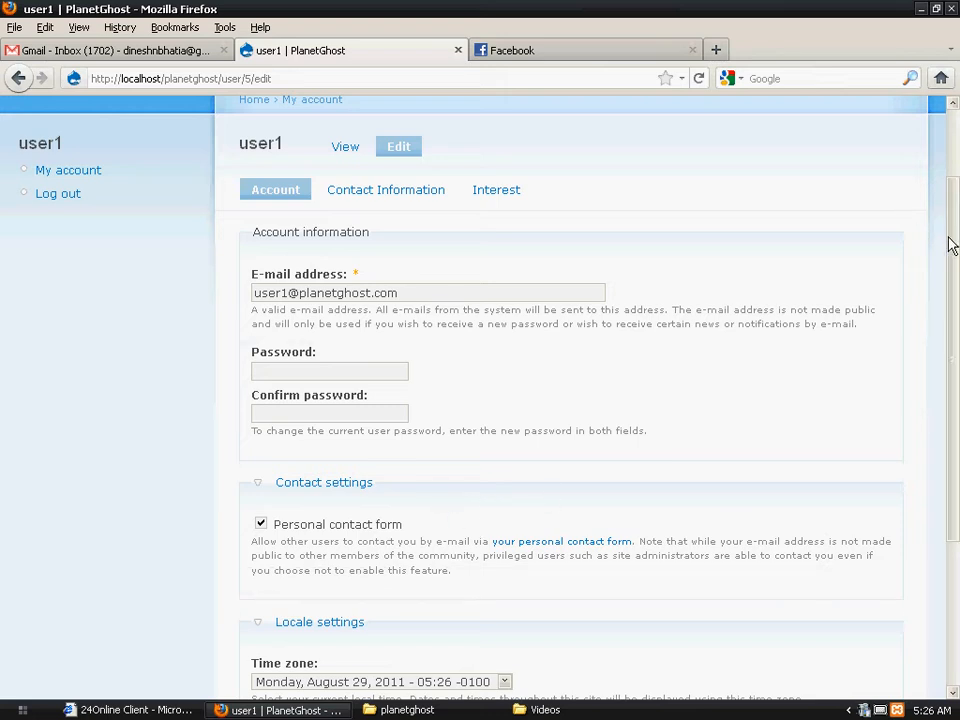
{"action": "left_click", "coordinate": [432, 204]}
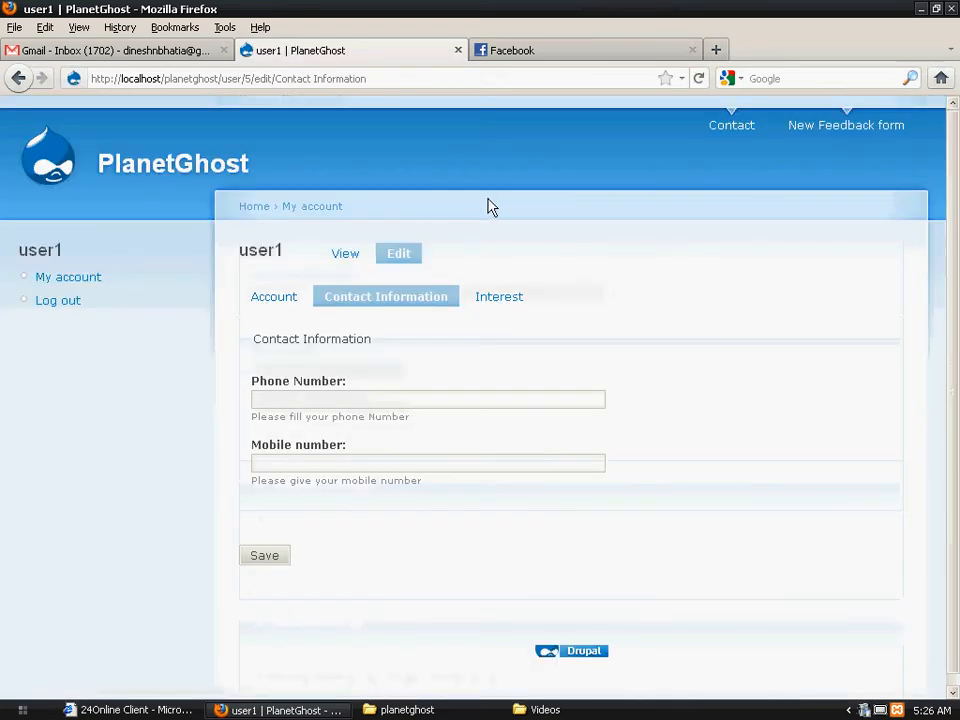
{"action": "left_click", "coordinate": [504, 306]}
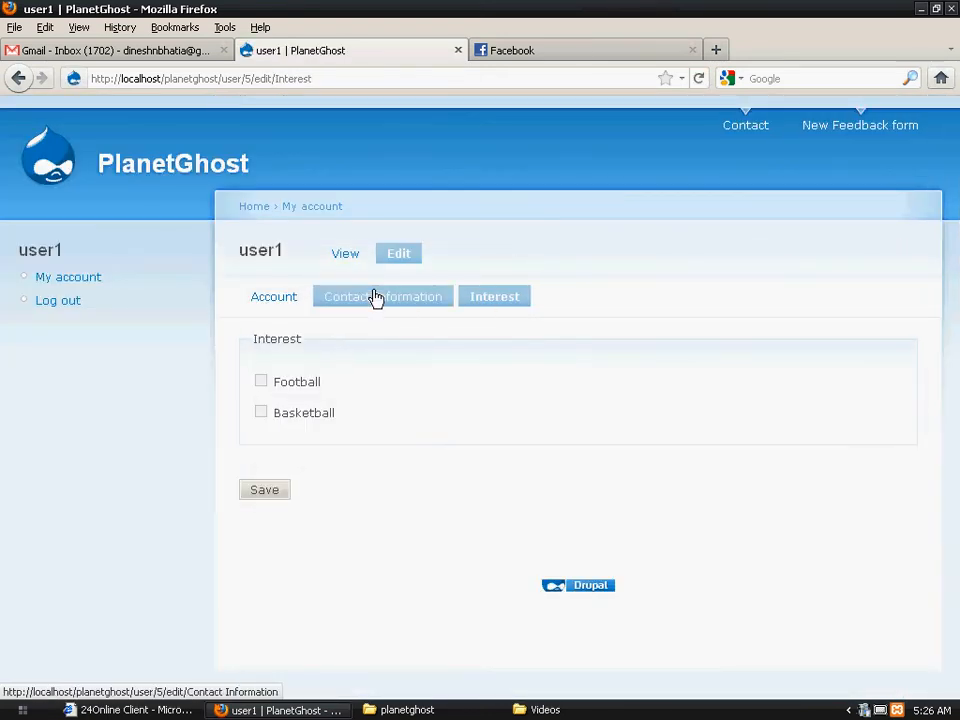
{"action": "left_click", "coordinate": [346, 256]}
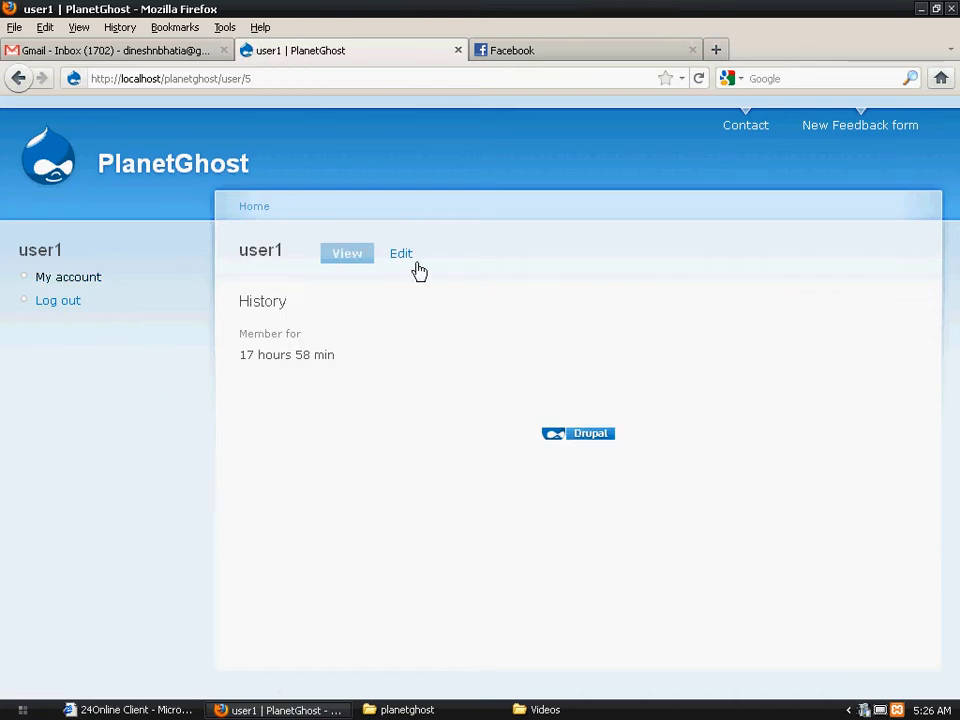
Log out of user1 and log back in as admin with the saved credentials.
{"action": "left_click", "coordinate": [55, 302]}
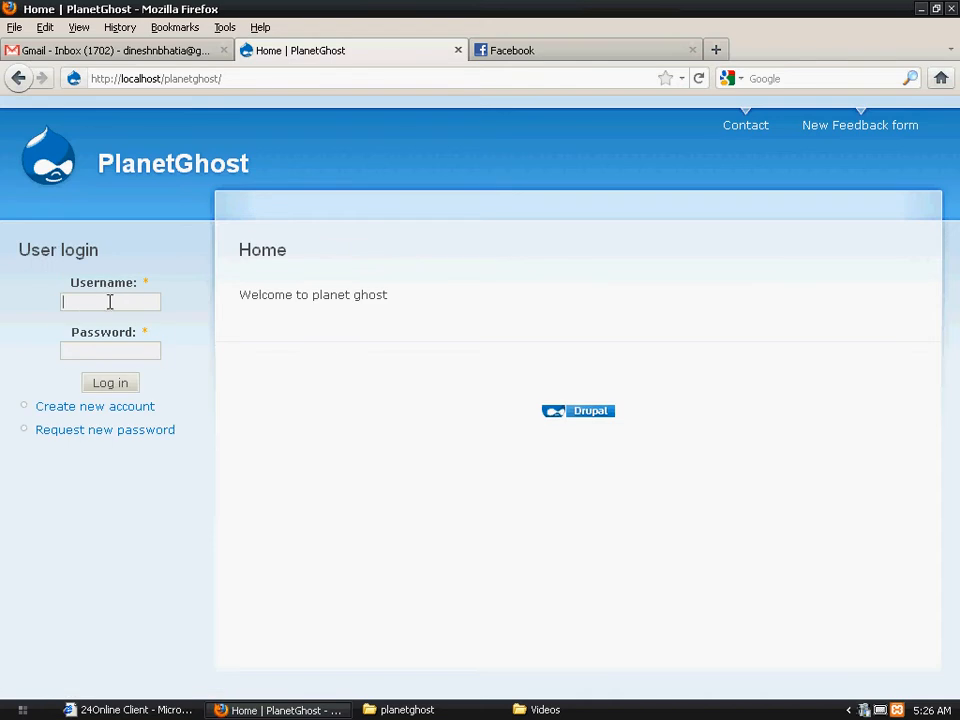
{"action": "left_click", "coordinate": [110, 302]}
{"action": "left_click", "coordinate": [118, 338]}
{"action": "left_click", "coordinate": [110, 388]}
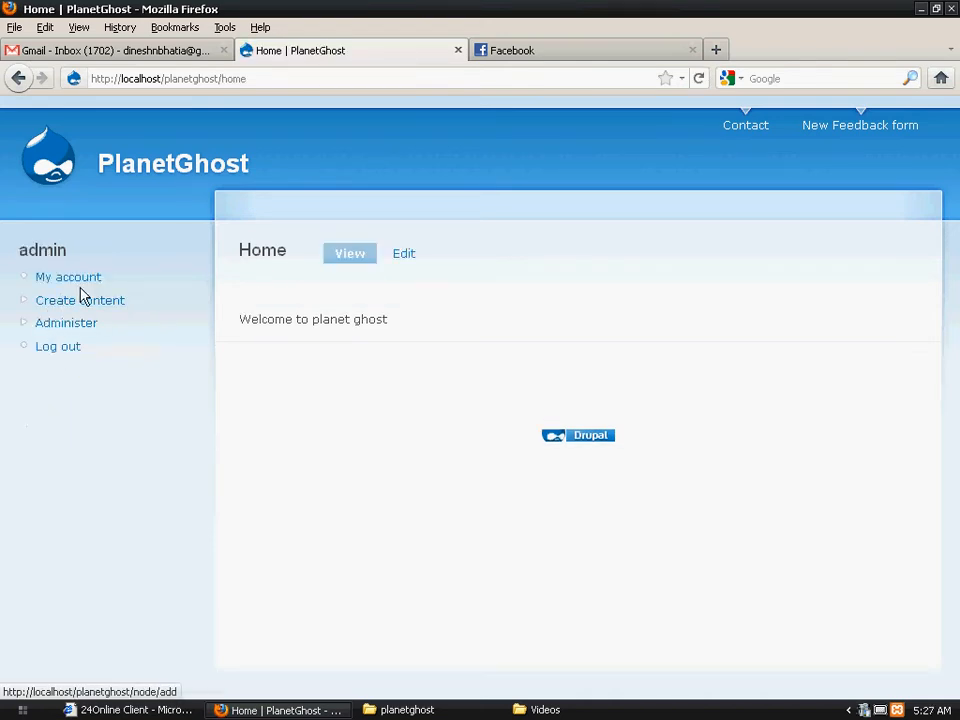
Open the Permissions page under User management in the site administration.
{"action": "left_click", "coordinate": [70, 327]}
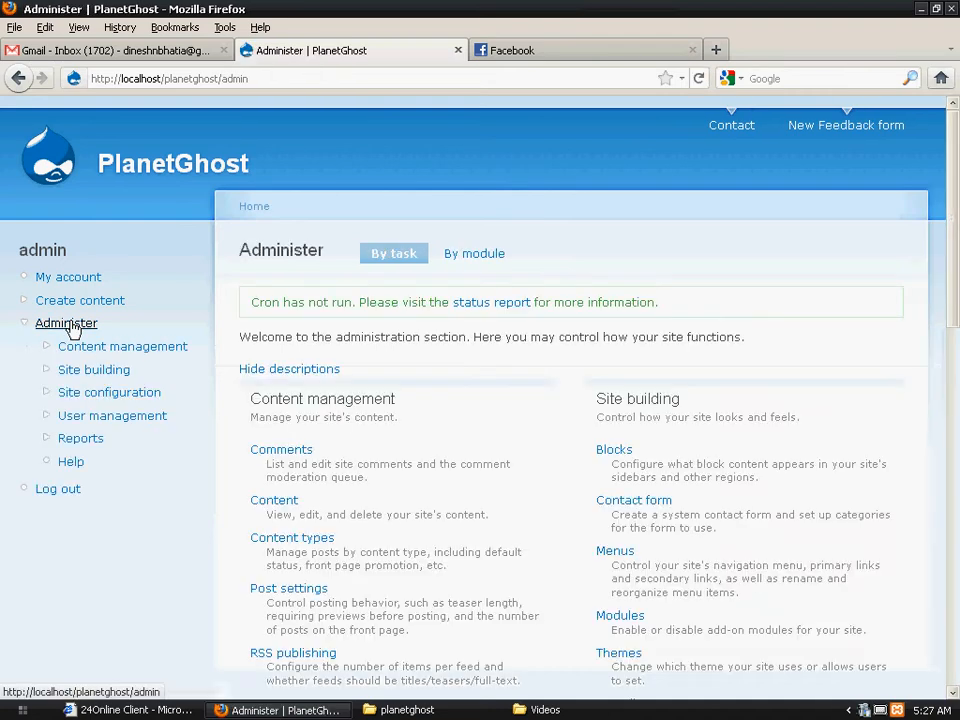
{"action": "left_click_drag", "start_coordinate": [952, 260], "coordinate": [954, 489]}
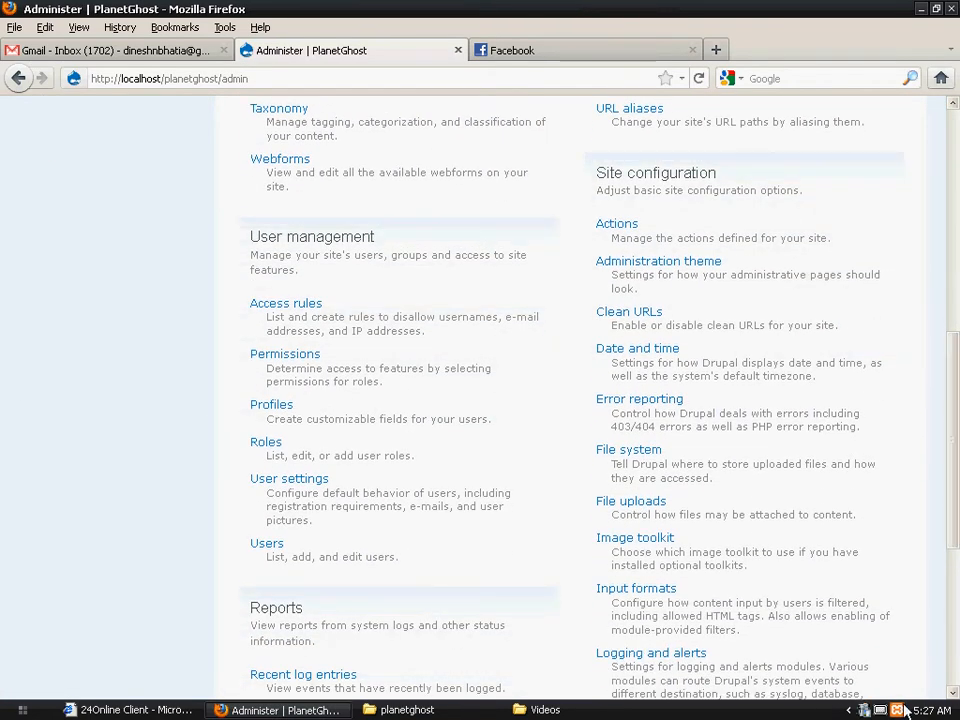
{"action": "left_click", "coordinate": [865, 710]}
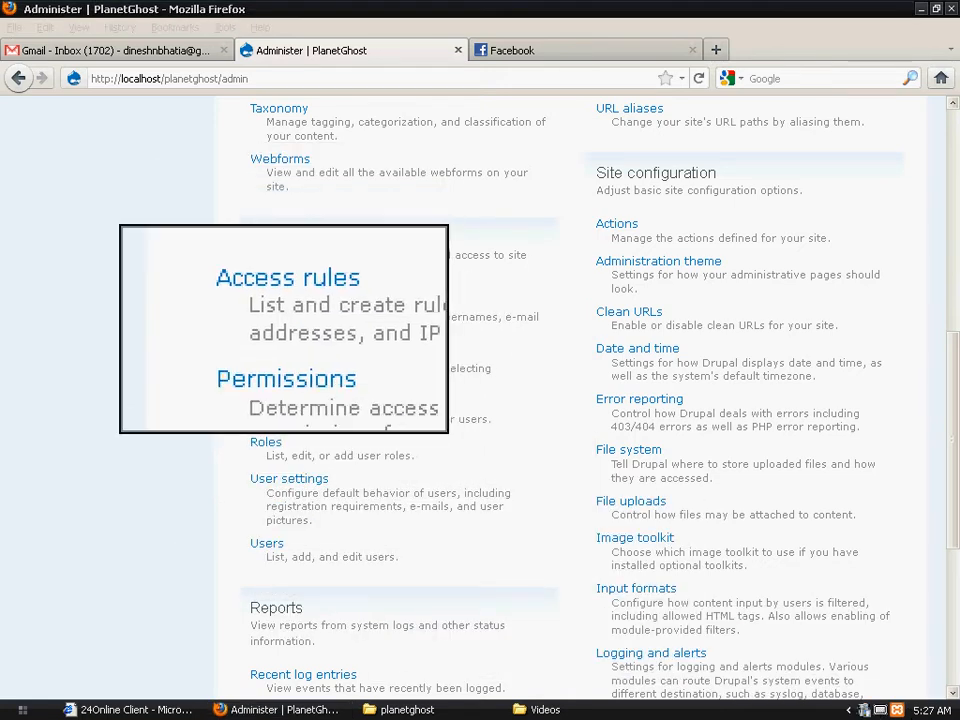
{"action": "left_click", "coordinate": [293, 359]}
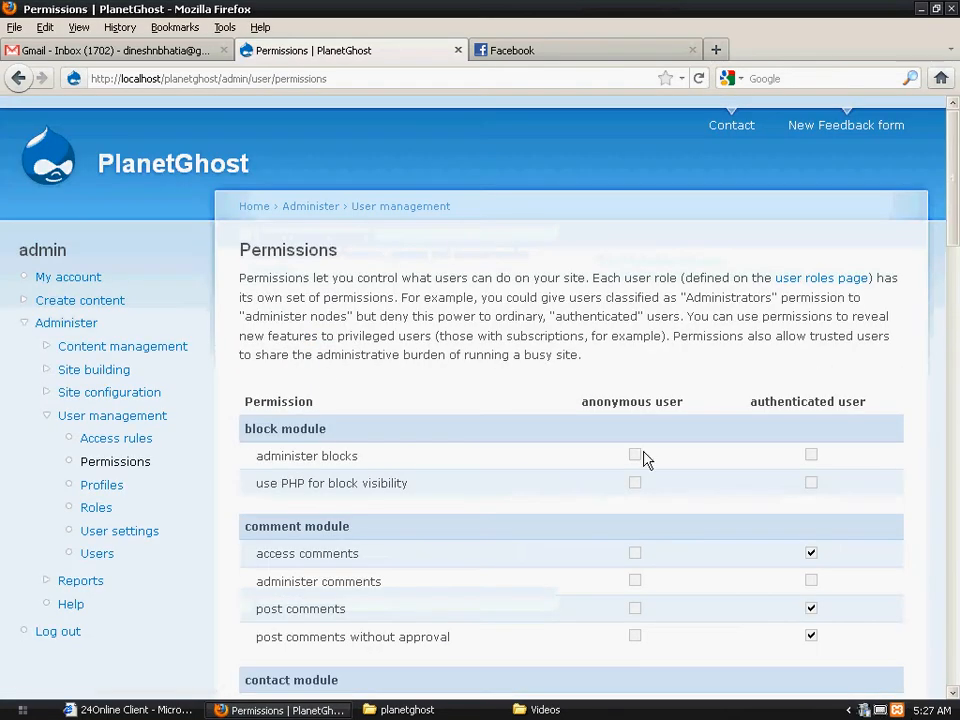
Grant authenticated users the create story content, delete own story content and edit own story content permissions, and save them.
{"action": "left_click_drag", "start_coordinate": [955, 218], "coordinate": [957, 405]}
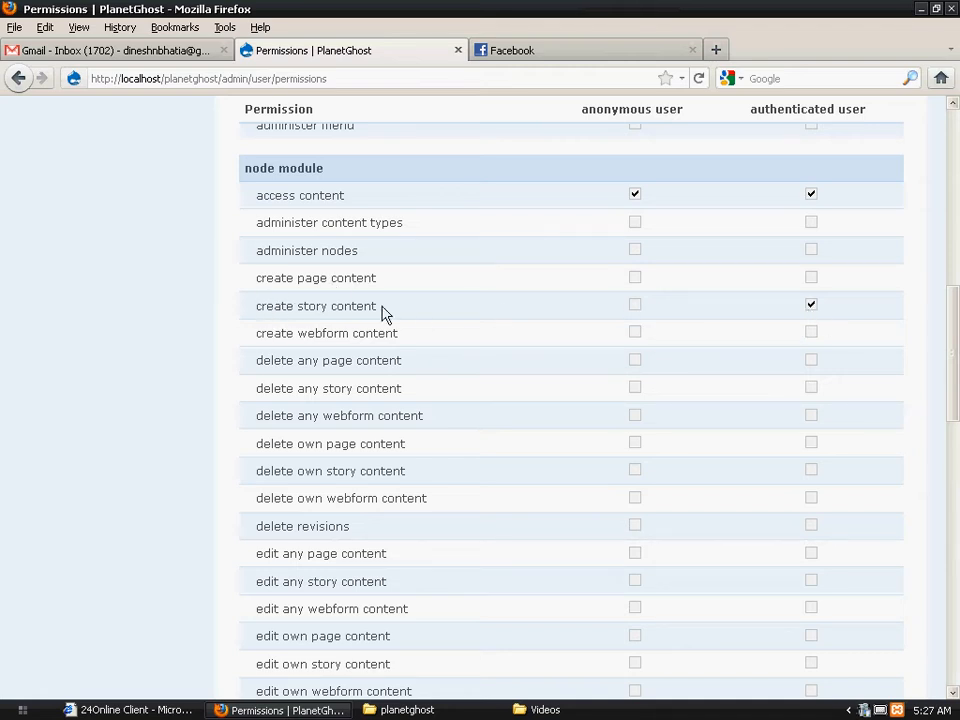
{"action": "left_click_drag", "start_coordinate": [955, 330], "coordinate": [955, 353]}
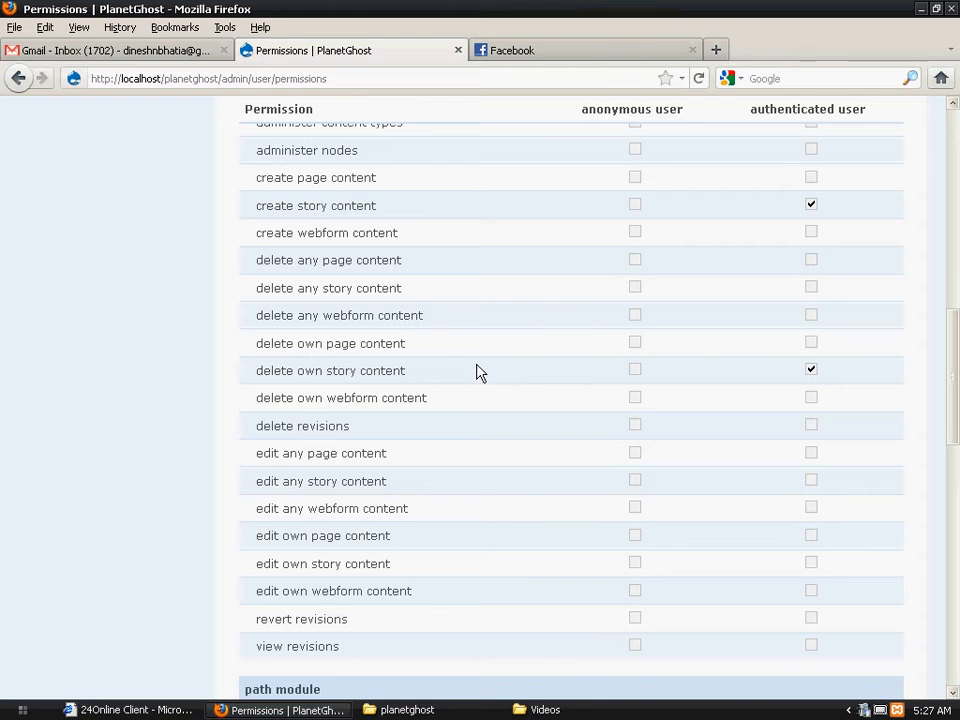
{"action": "scroll", "coordinate": [955, 405], "scroll_direction": "down", "scroll_amount": 1}
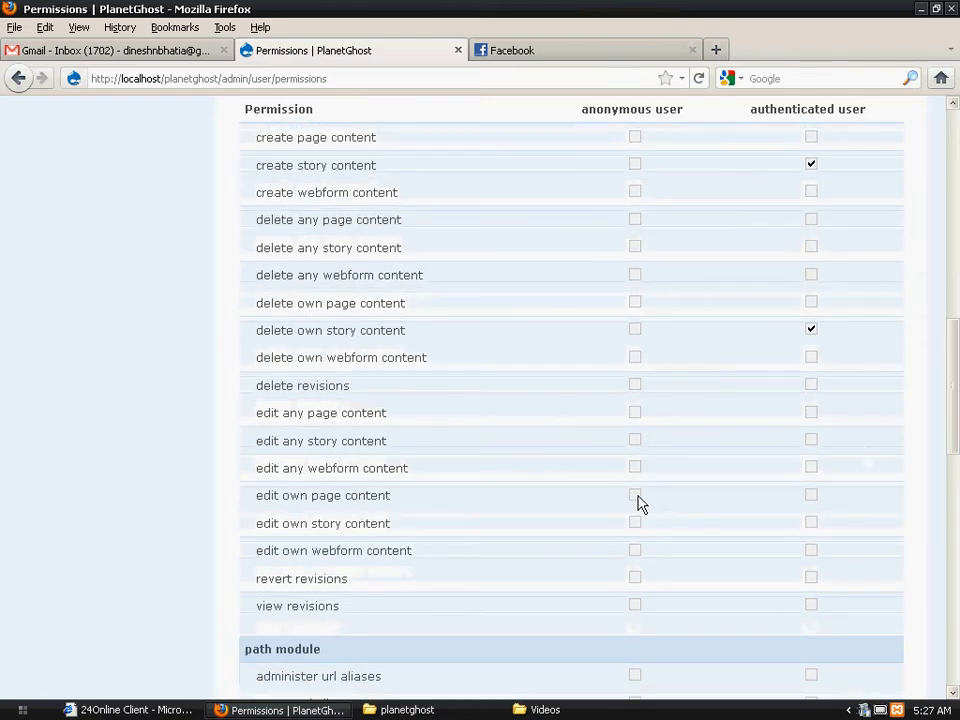
{"action": "left_click", "coordinate": [811, 523]}
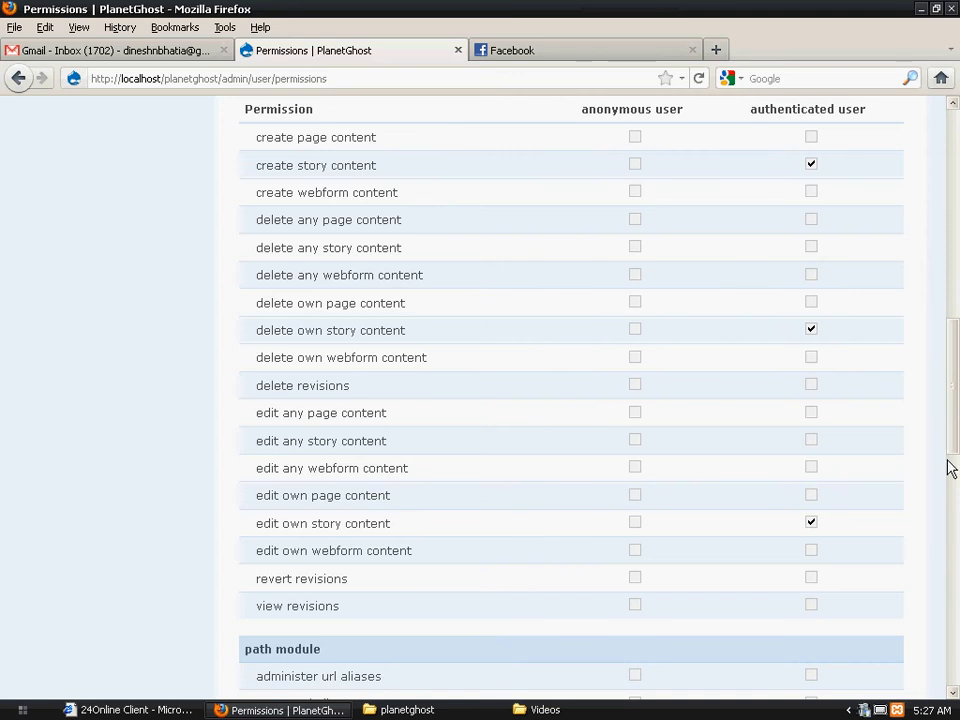
{"action": "left_click_drag", "start_coordinate": [951, 435], "coordinate": [955, 688]}
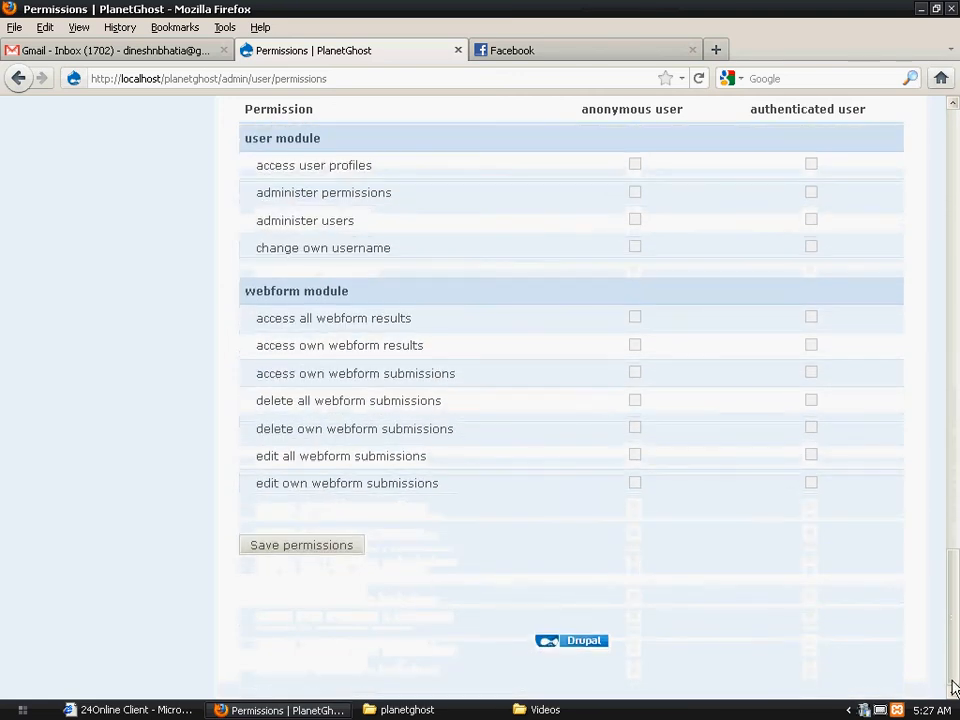
{"action": "left_click", "coordinate": [332, 552]}
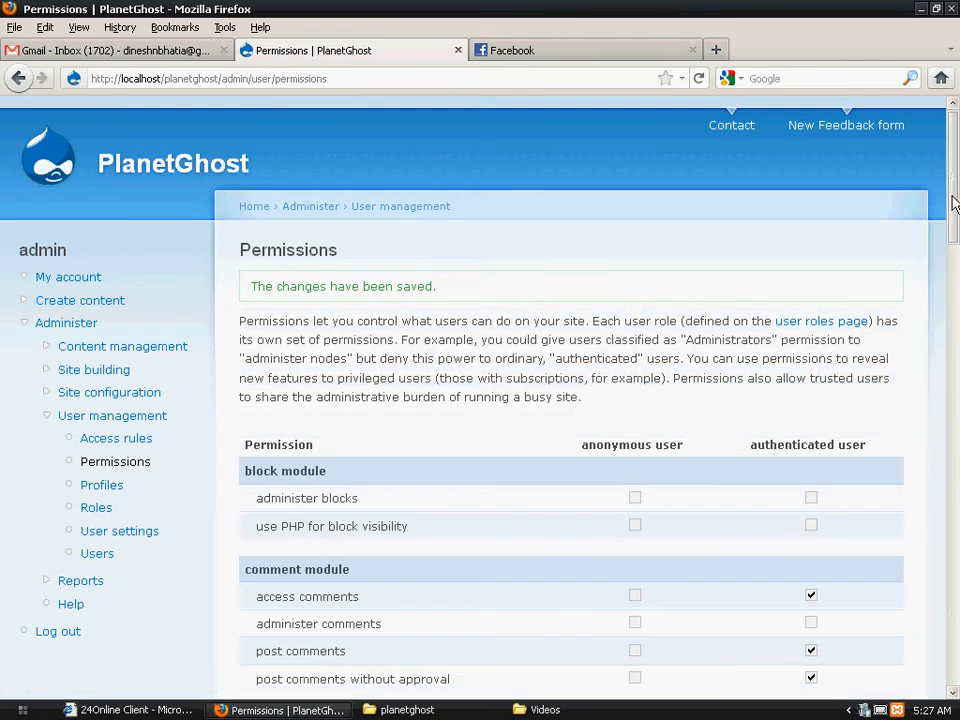
{"action": "mouse_move", "coordinate": [953, 215]}
{"action": "left_mouse_down"}
{"action": "mouse_move", "coordinate": [956, 270]}
{"action": "mouse_move", "coordinate": [956, 210]}
{"action": "left_mouse_up"}
Switch from the admin account to user1 with the saved credentials and open the Create content page.
{"action": "left_click", "coordinate": [60, 641]}
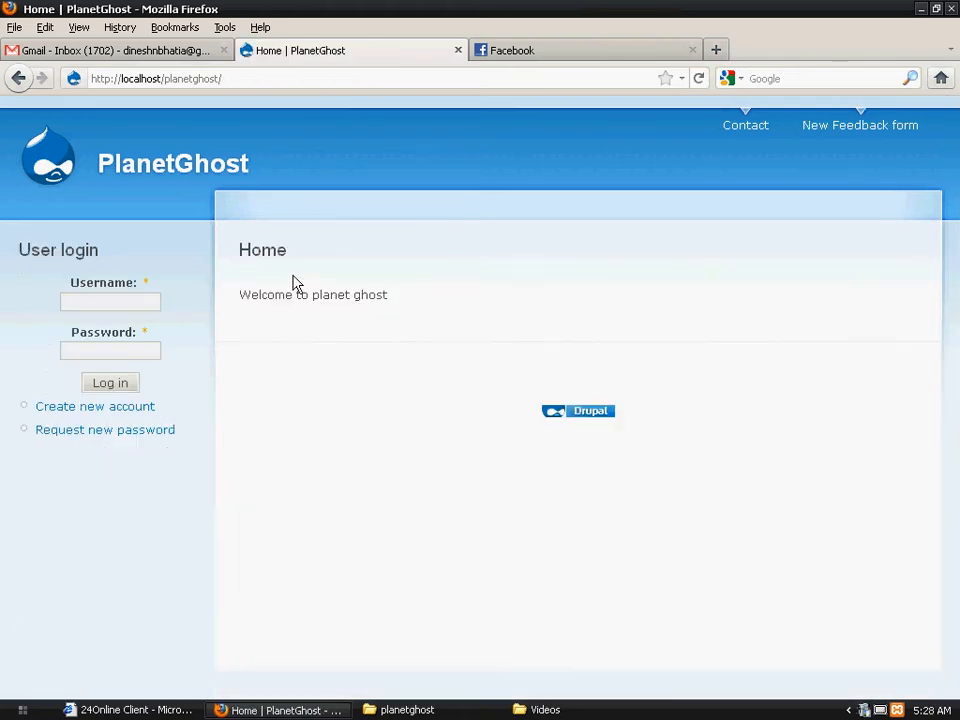
{"action": "left_click", "coordinate": [124, 303]}
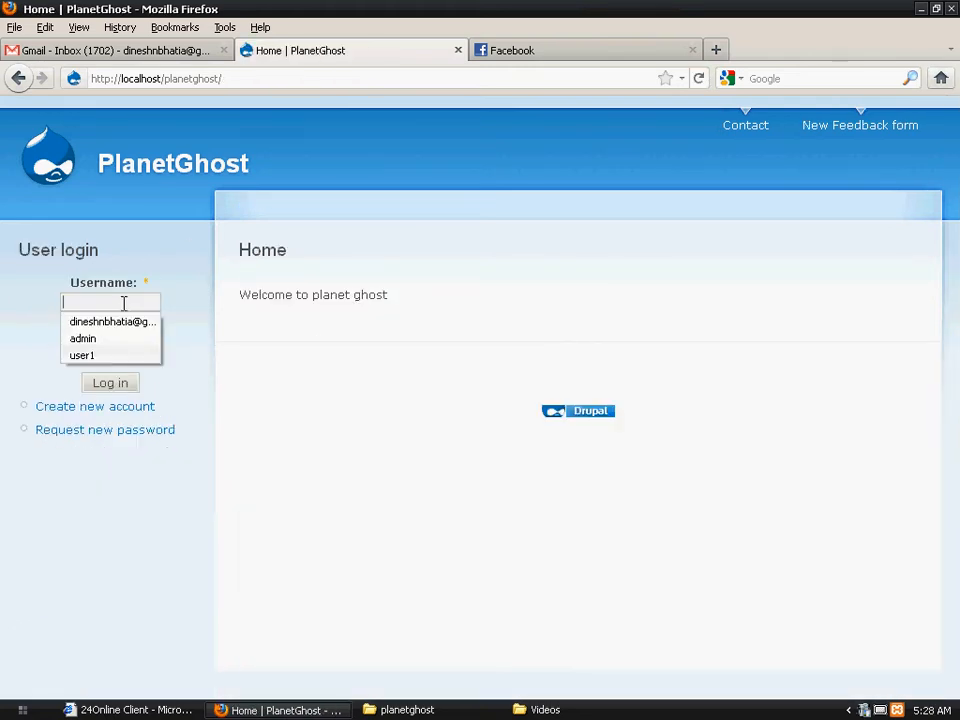
{"action": "left_click", "coordinate": [126, 358]}
{"action": "left_click", "coordinate": [124, 388]}
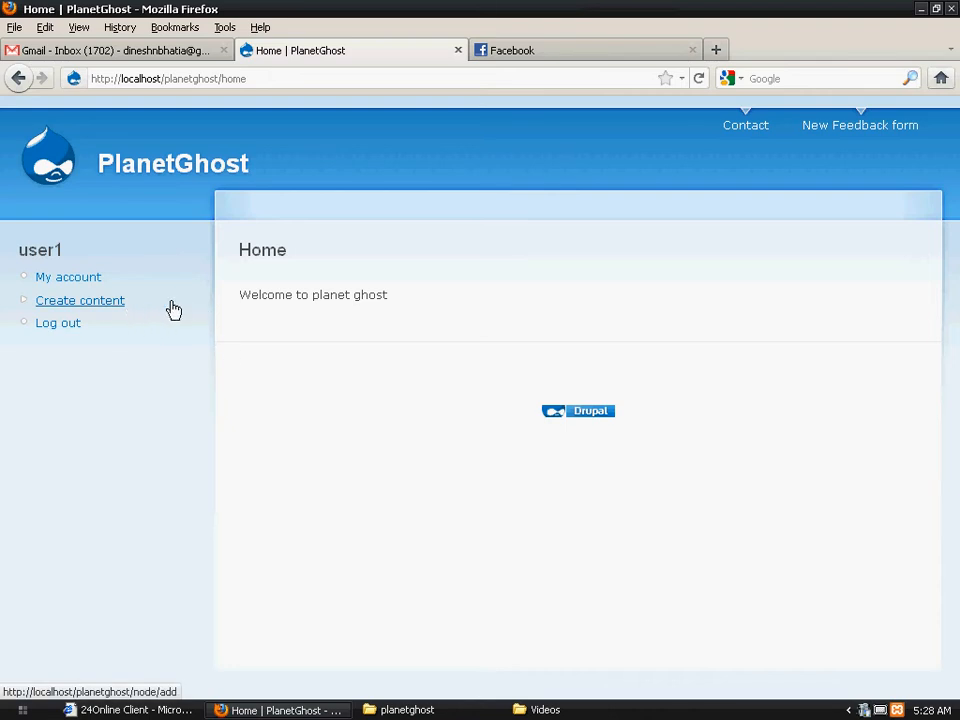
{"action": "left_click", "coordinate": [110, 312]}
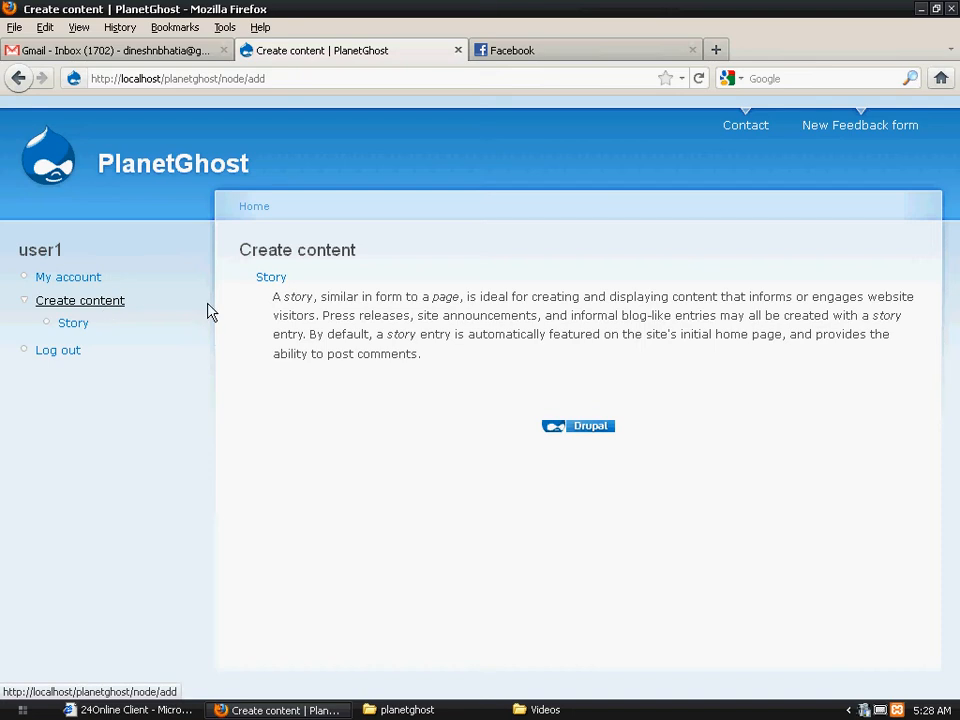
Start a new story from the Create content page and title it "my new story".
{"action": "left_click", "coordinate": [271, 283]}
{"action": "left_click", "coordinate": [287, 308]}
{"action": "left_click", "coordinate": [287, 308]}
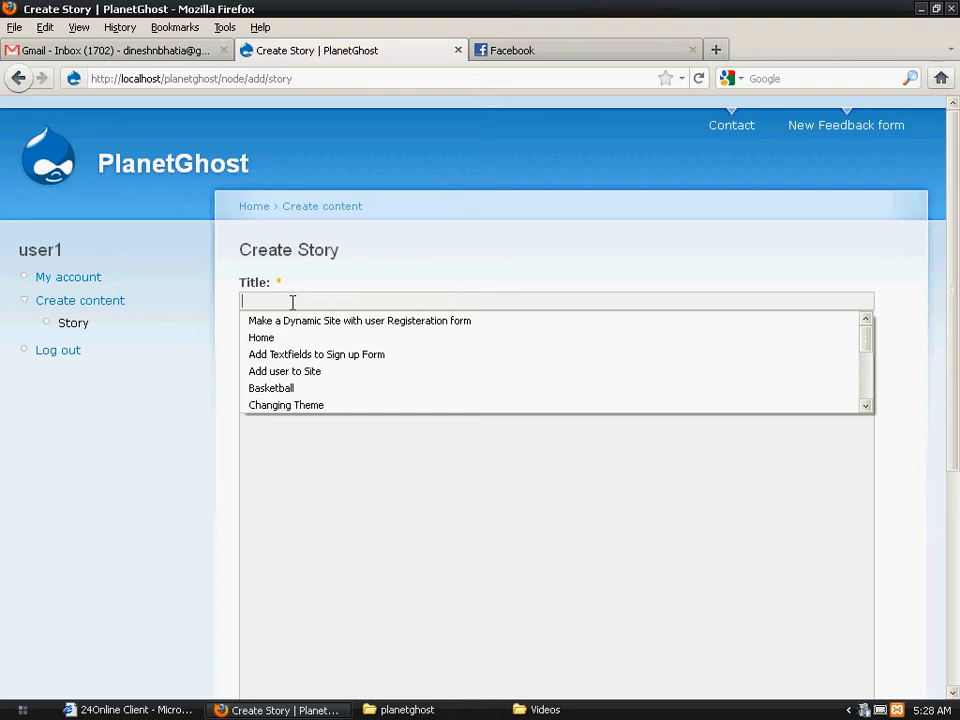
{"action": "left_click", "coordinate": [293, 303]}
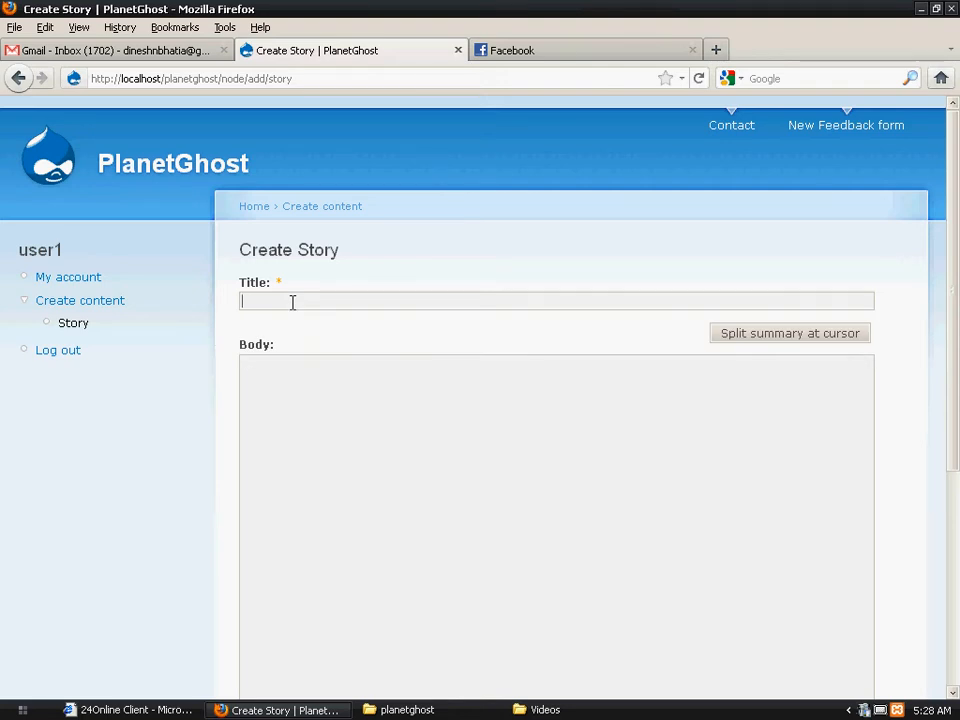
{"action": "type", "text": "m"}
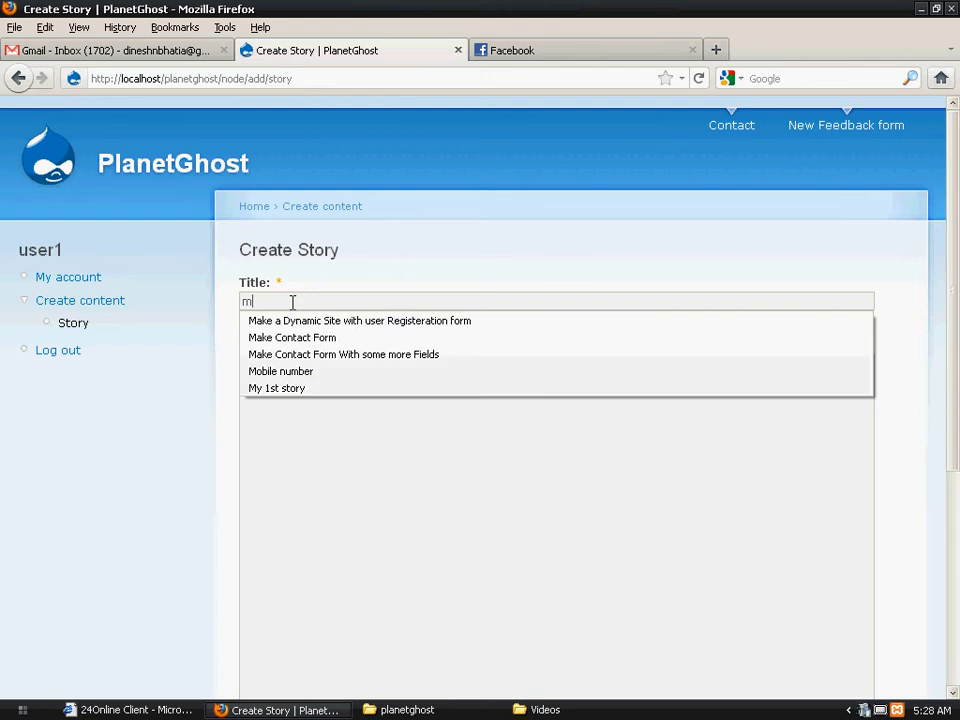
{"action": "type", "text": "y new story"}
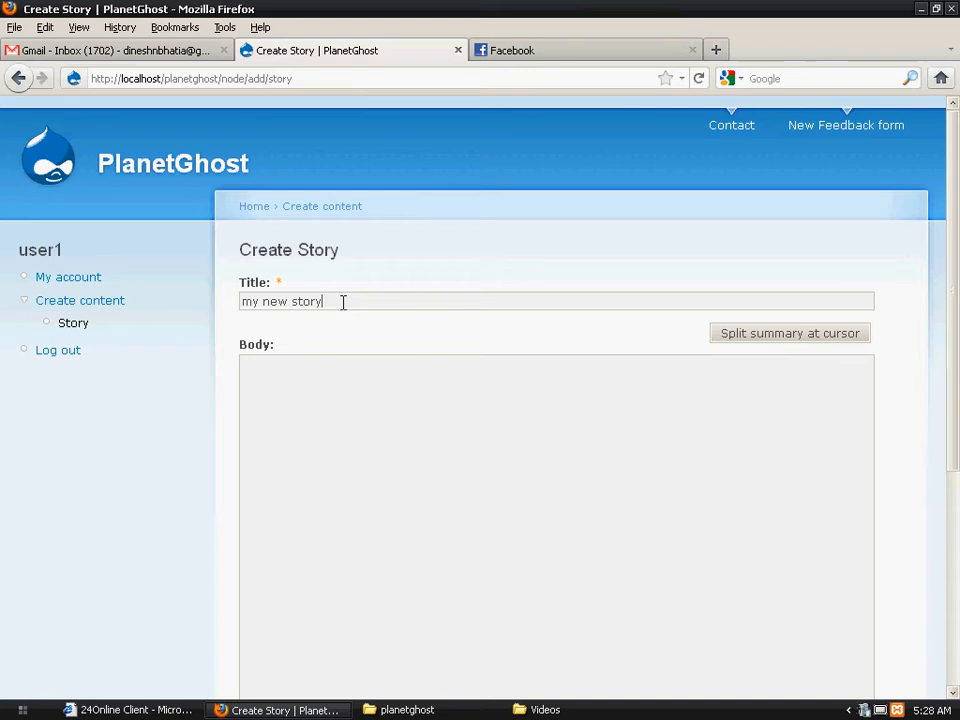
Copy the title text into the story's body and save the story.
{"action": "left_click_drag", "start_coordinate": [344, 304], "coordinate": [183, 281]}
{"action": "right_click", "coordinate": [263, 297]}
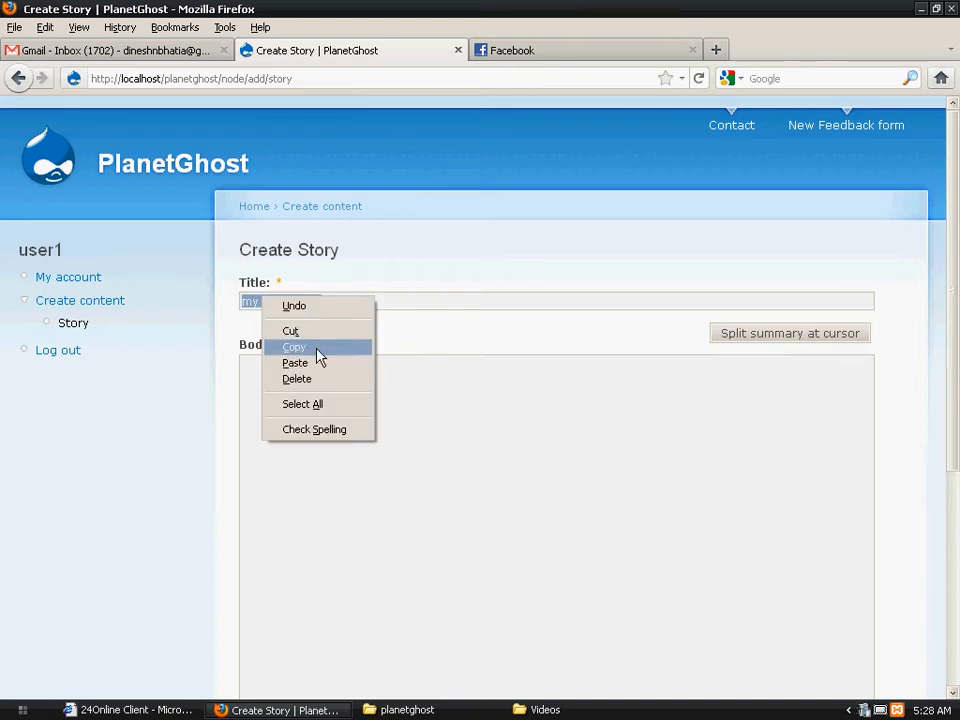
{"action": "left_click", "coordinate": [317, 354]}
{"action": "left_click", "coordinate": [332, 407]}
{"action": "right_click", "coordinate": [332, 410]}
{"action": "left_click", "coordinate": [410, 479]}
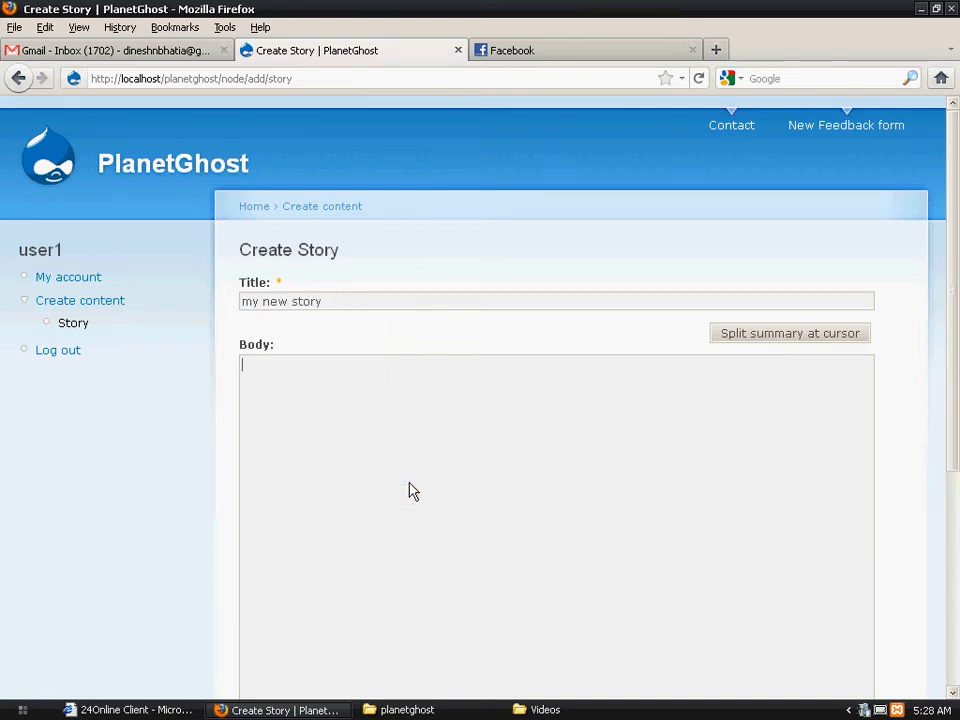
{"action": "scroll", "coordinate": [958, 300], "scroll_direction": "down", "scroll_amount": 5}
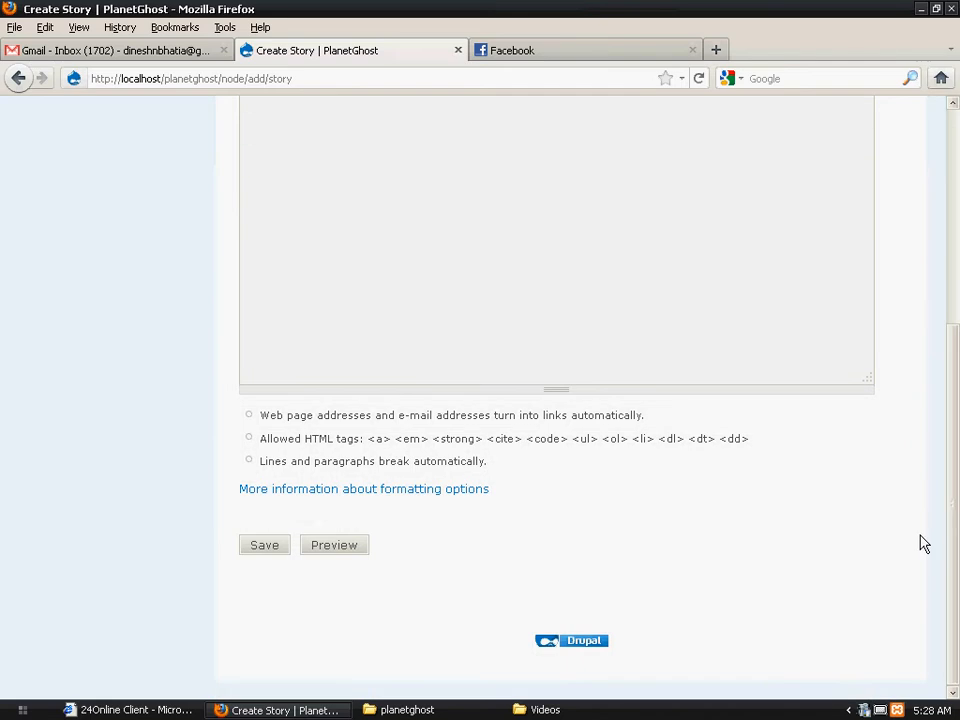
{"action": "left_click", "coordinate": [275, 547]}
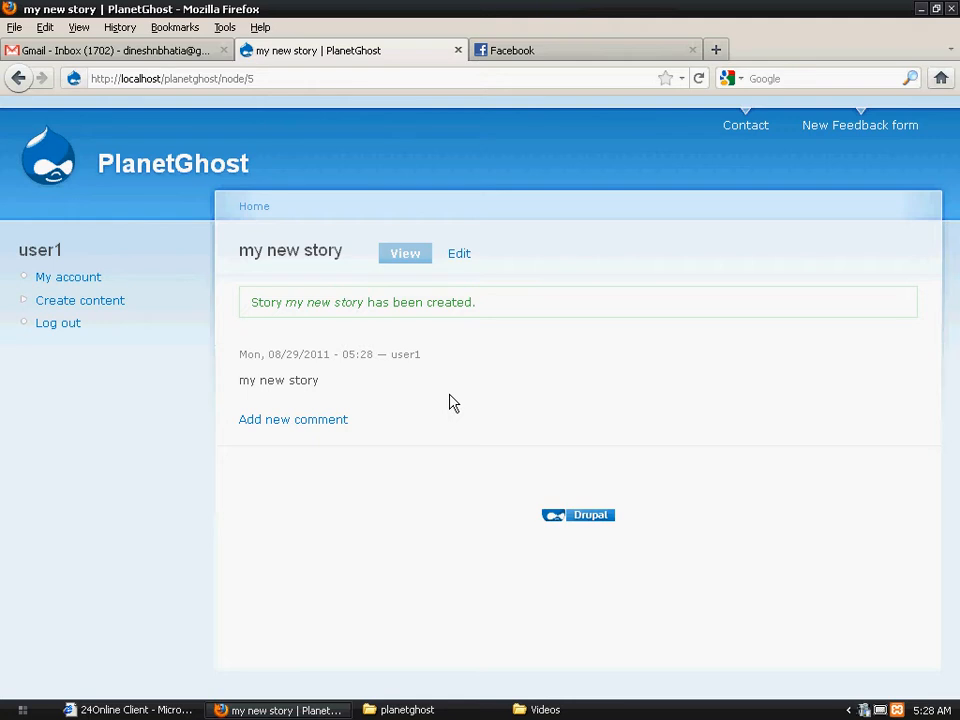
Open the "my new story" story for editing, delete it and confirm the deletion.
{"action": "left_click", "coordinate": [462, 264]}
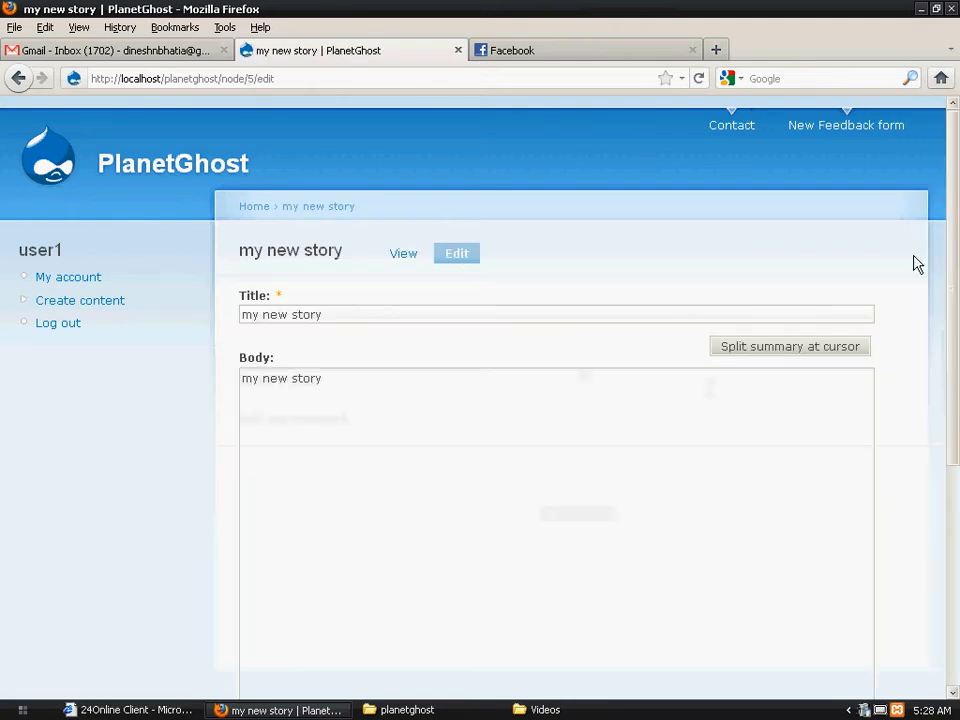
{"action": "left_click_drag", "start_coordinate": [954, 255], "coordinate": [954, 342]}
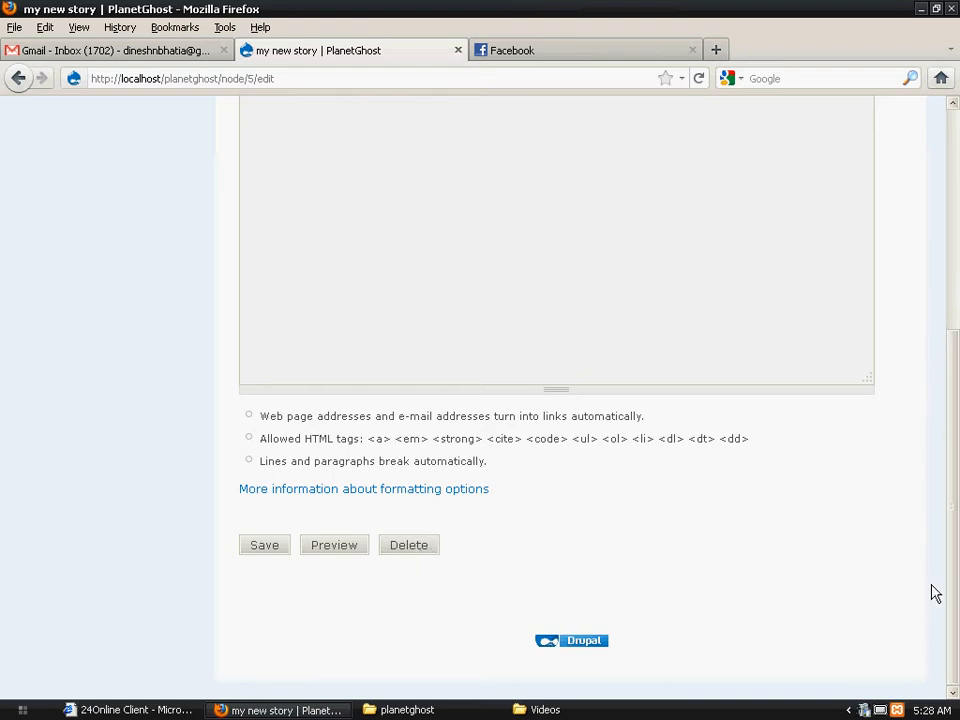
{"action": "mouse_move", "coordinate": [953, 615]}
{"action": "left_mouse_down"}
{"action": "mouse_move", "coordinate": [958, 363]}
{"action": "mouse_move", "coordinate": [956, 600]}
{"action": "left_mouse_up"}
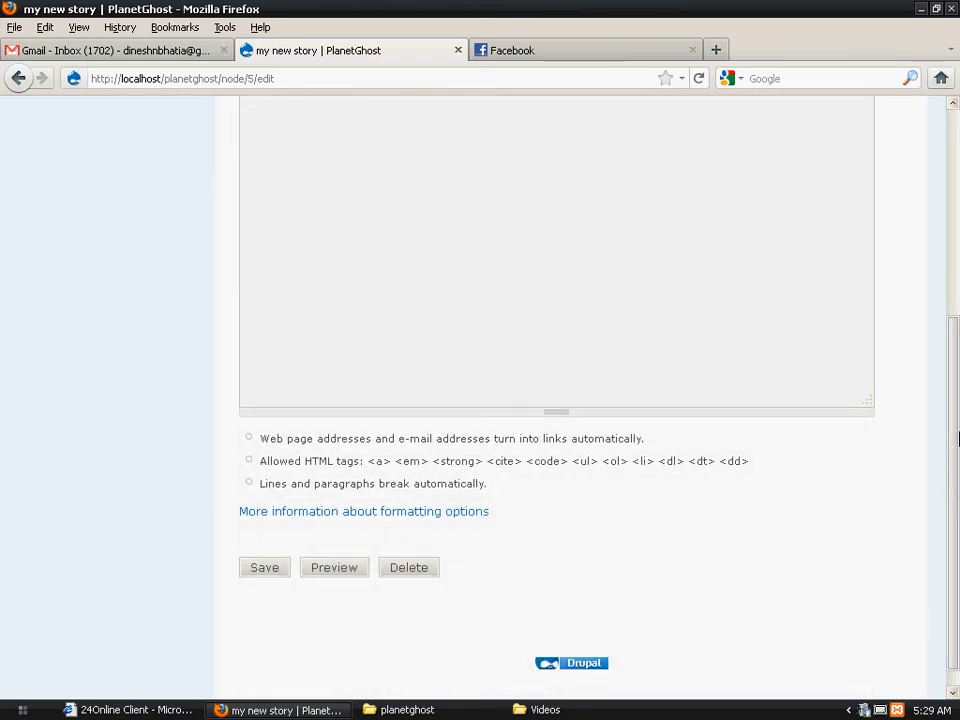
{"action": "left_click", "coordinate": [430, 579]}
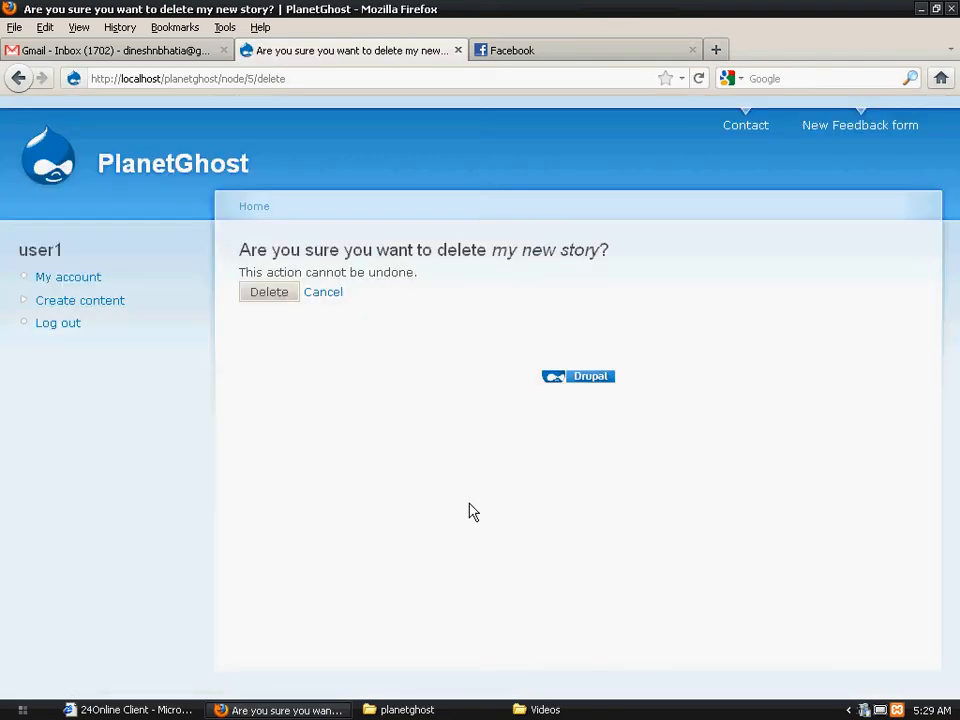
{"action": "left_click", "coordinate": [270, 292]}
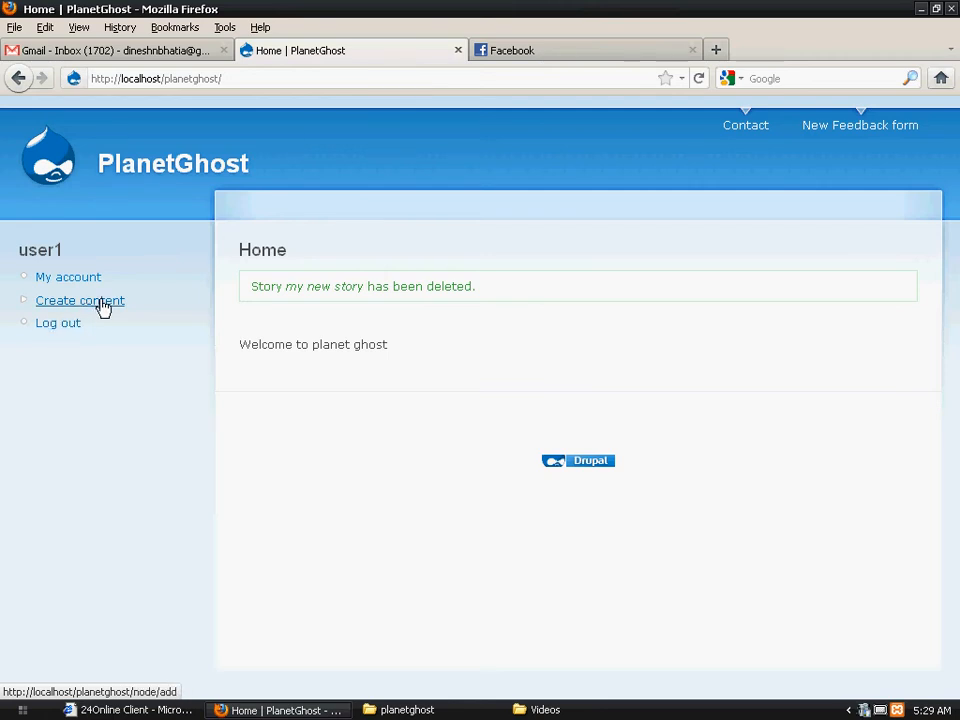
Log out of user1 and sign in to the admin account with its saved credentials.
{"action": "left_click", "coordinate": [60, 324]}
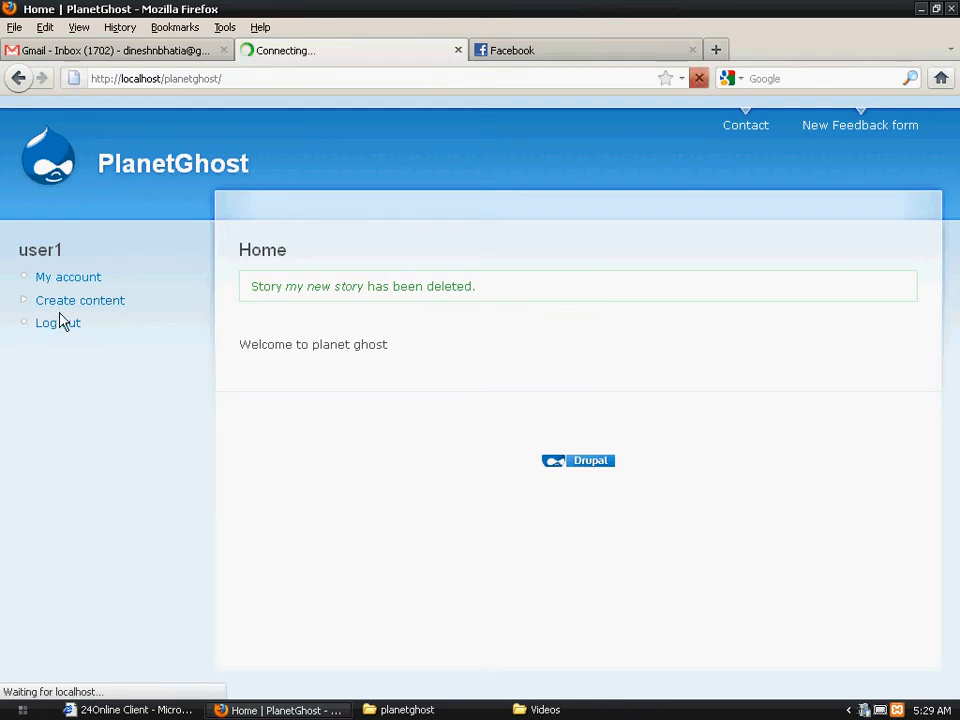
{"action": "left_click", "coordinate": [119, 303]}
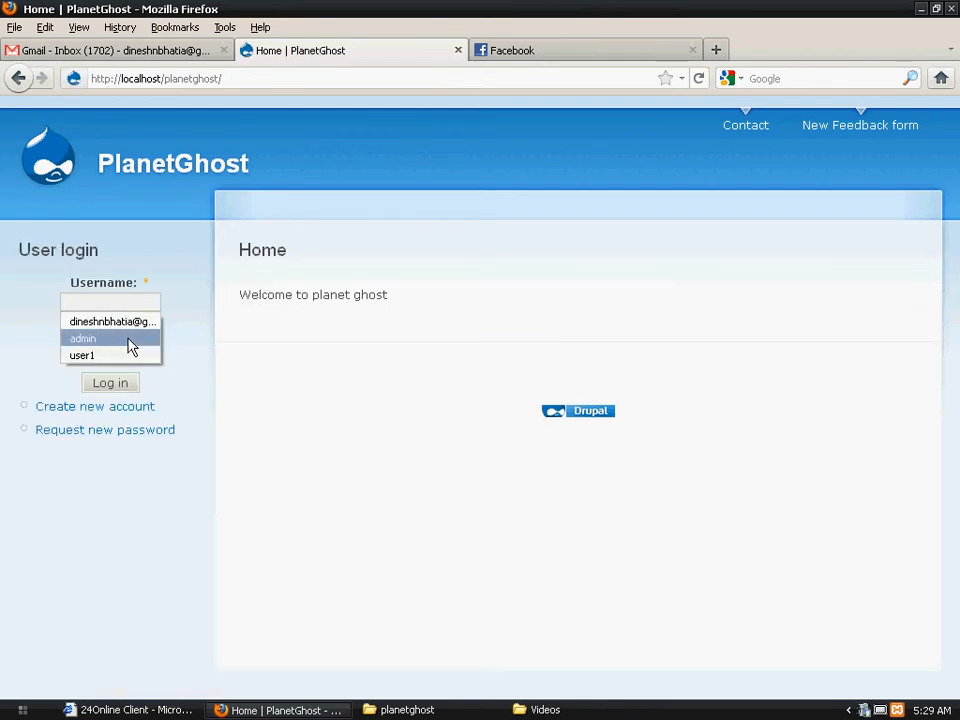
{"action": "left_click", "coordinate": [128, 338]}
{"action": "left_click", "coordinate": [118, 384]}
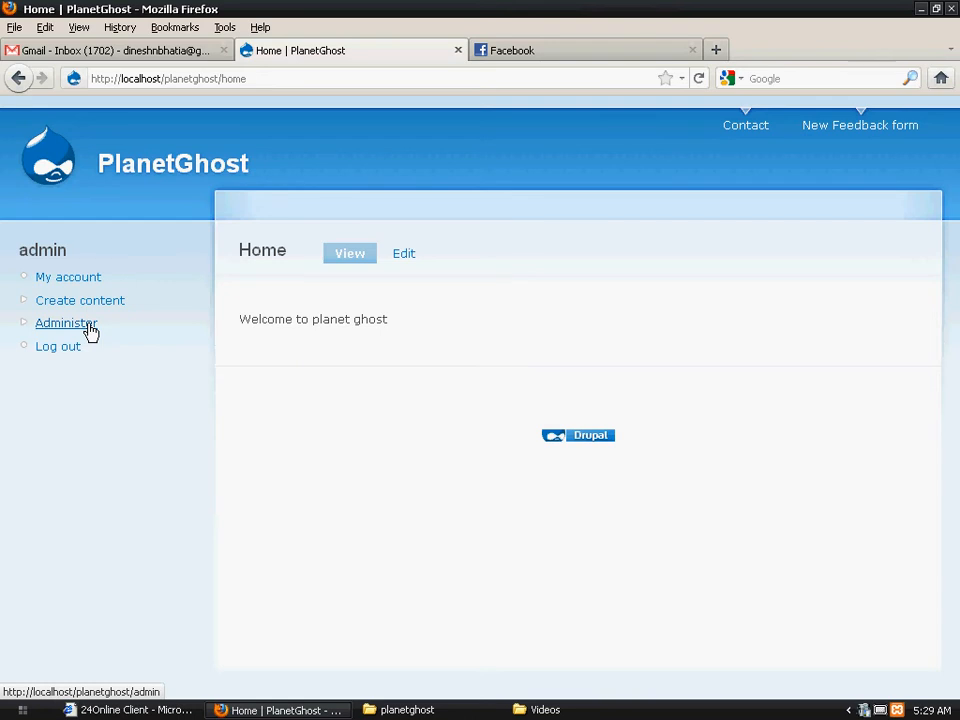
Open the Roles page under User management in the site administration and add a role named Editors.
{"action": "left_click", "coordinate": [90, 331]}
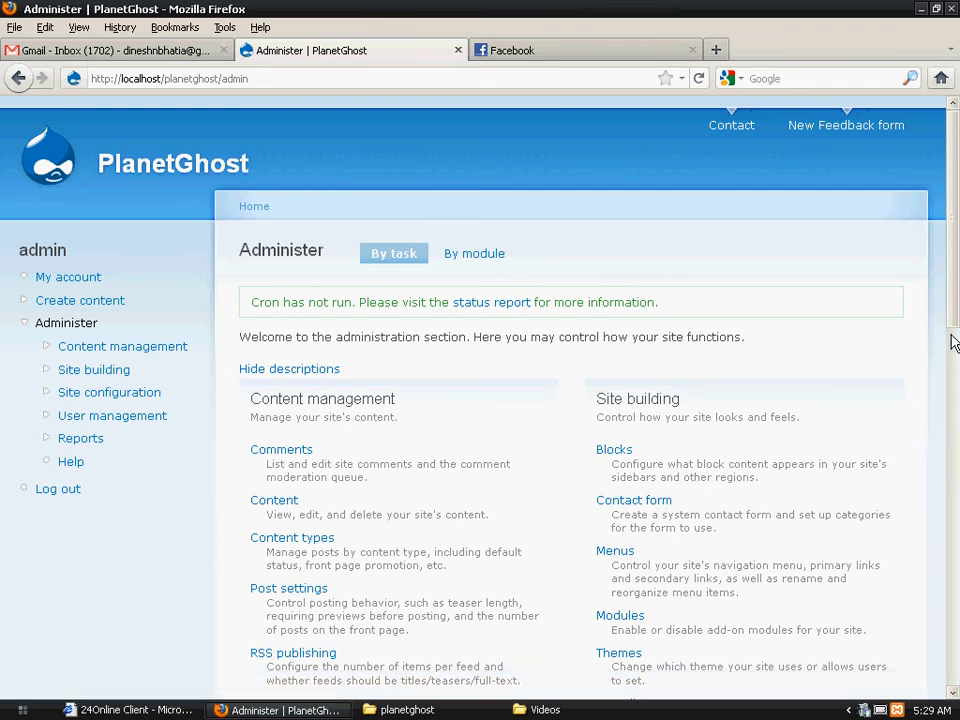
{"action": "left_click_drag", "start_coordinate": [954, 343], "coordinate": [953, 545]}
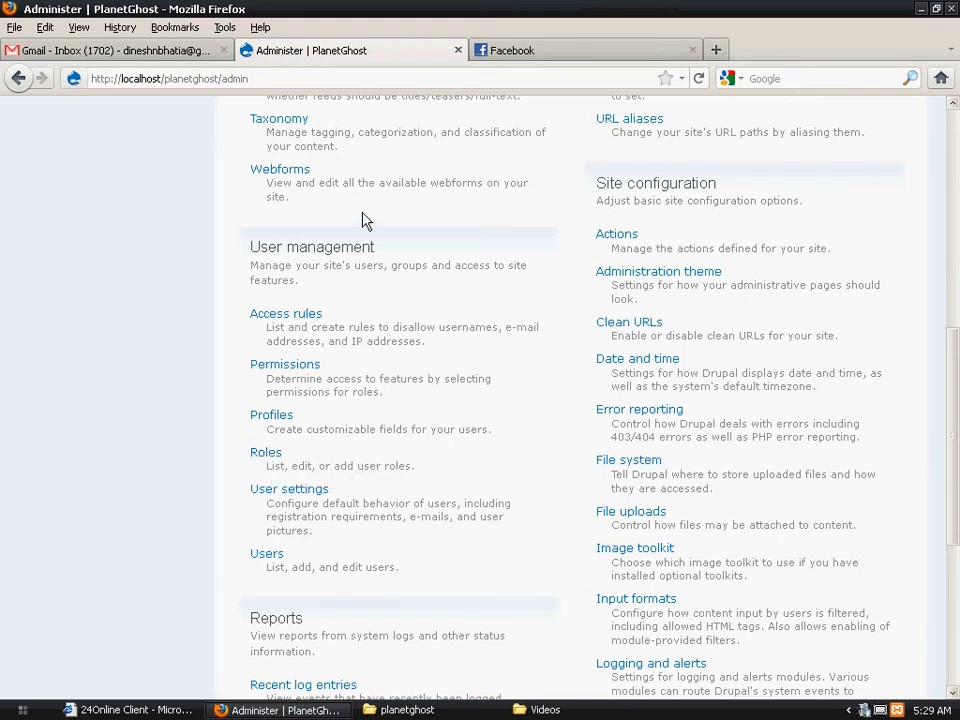
{"action": "left_click", "coordinate": [266, 453]}
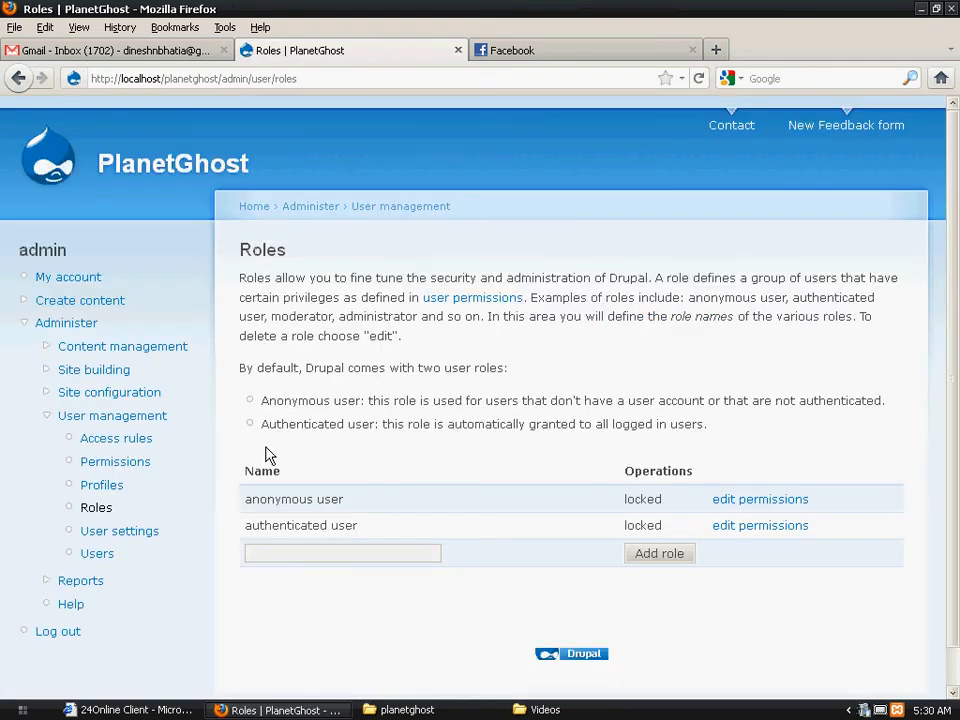
{"action": "left_click", "coordinate": [355, 549]}
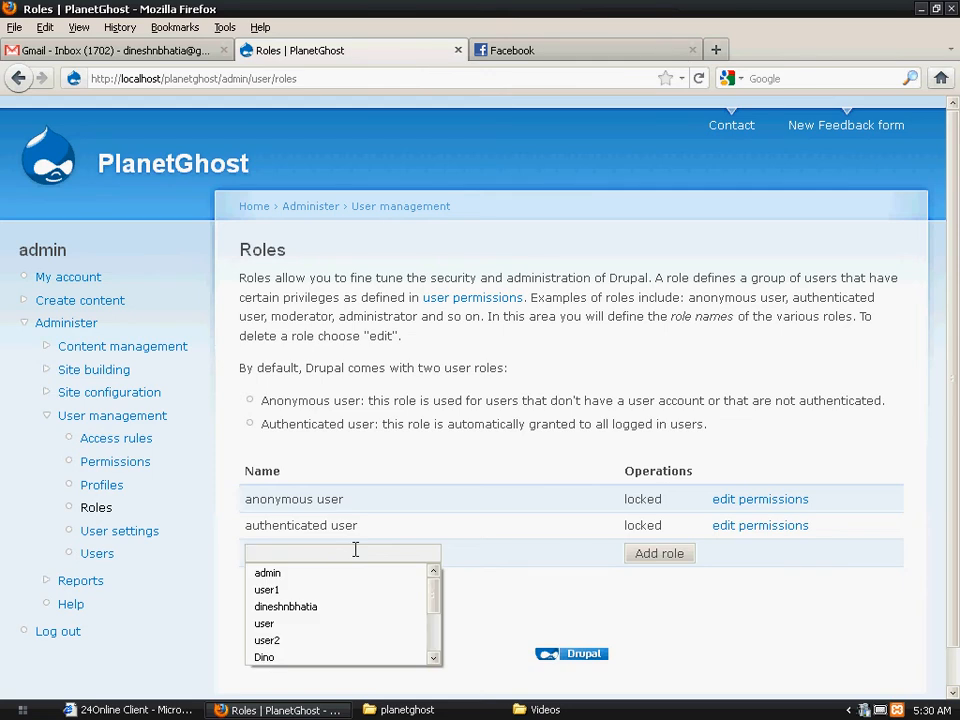
{"action": "type", "text": "Editor"}
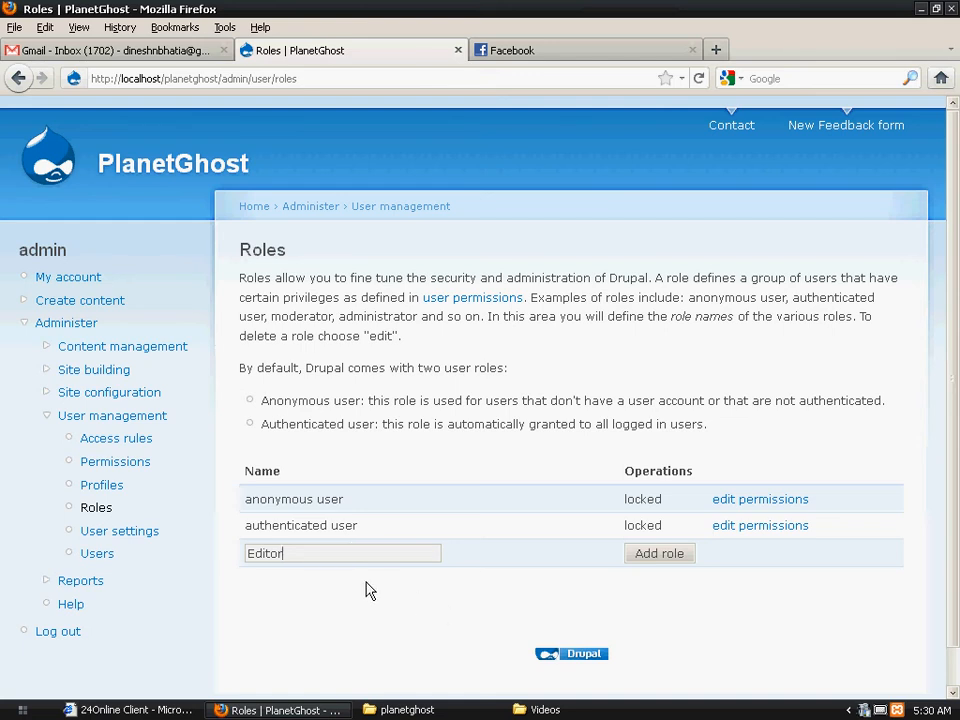
{"action": "type", "text": "s"}
{"action": "left_click", "coordinate": [670, 556]}
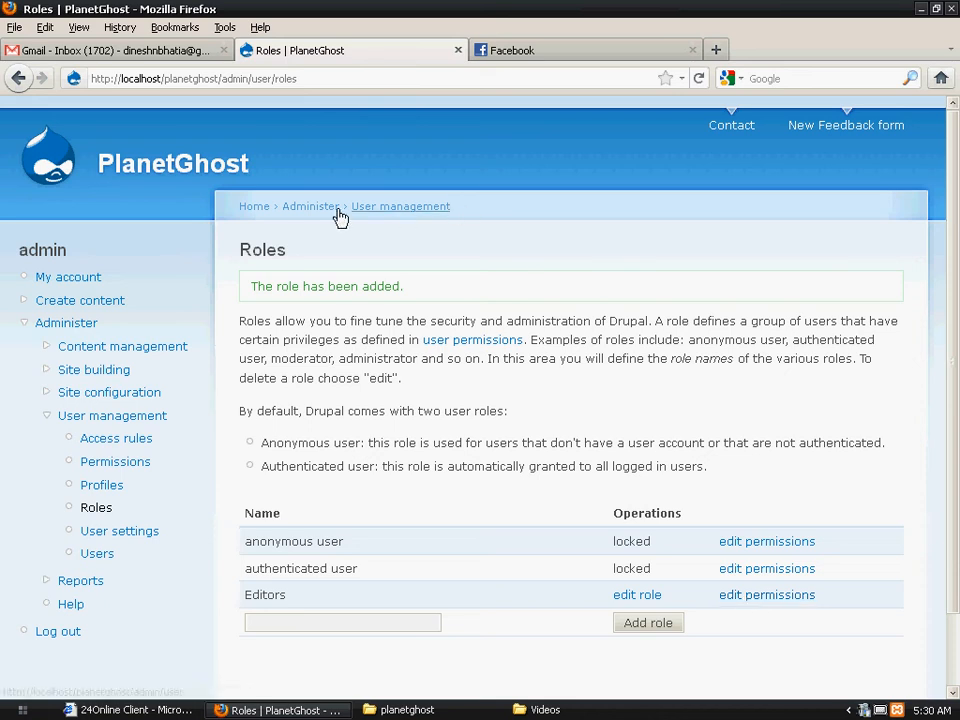
Go from the Roles page to the Permissions page under User management and look at the Editors column.
{"action": "left_click", "coordinate": [112, 418]}
{"action": "left_click", "coordinate": [287, 323]}
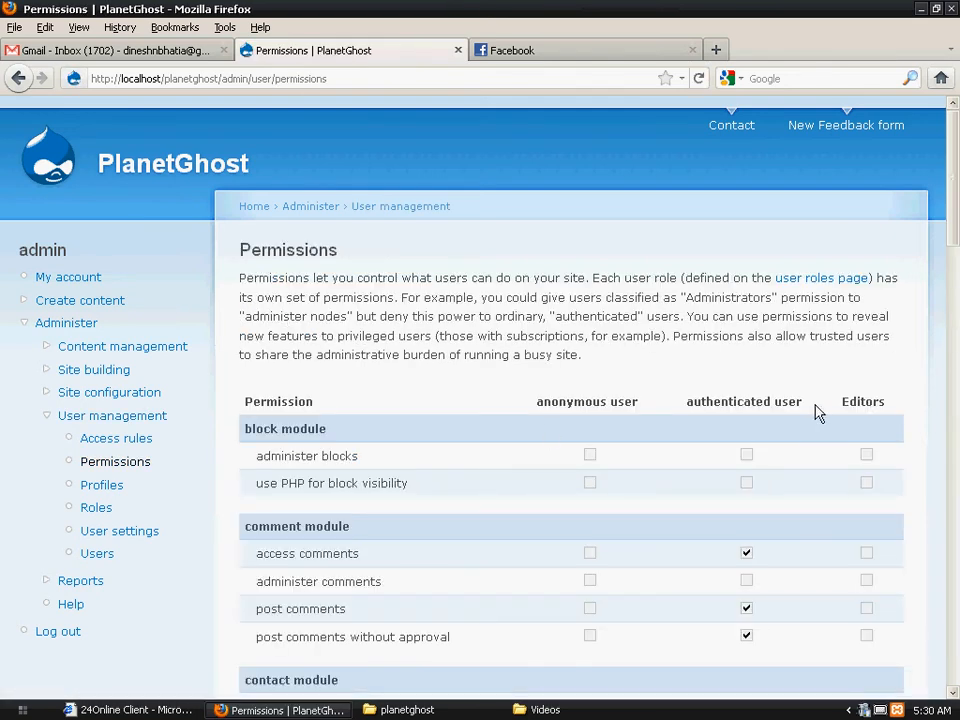
{"action": "left_click", "coordinate": [879, 710]}
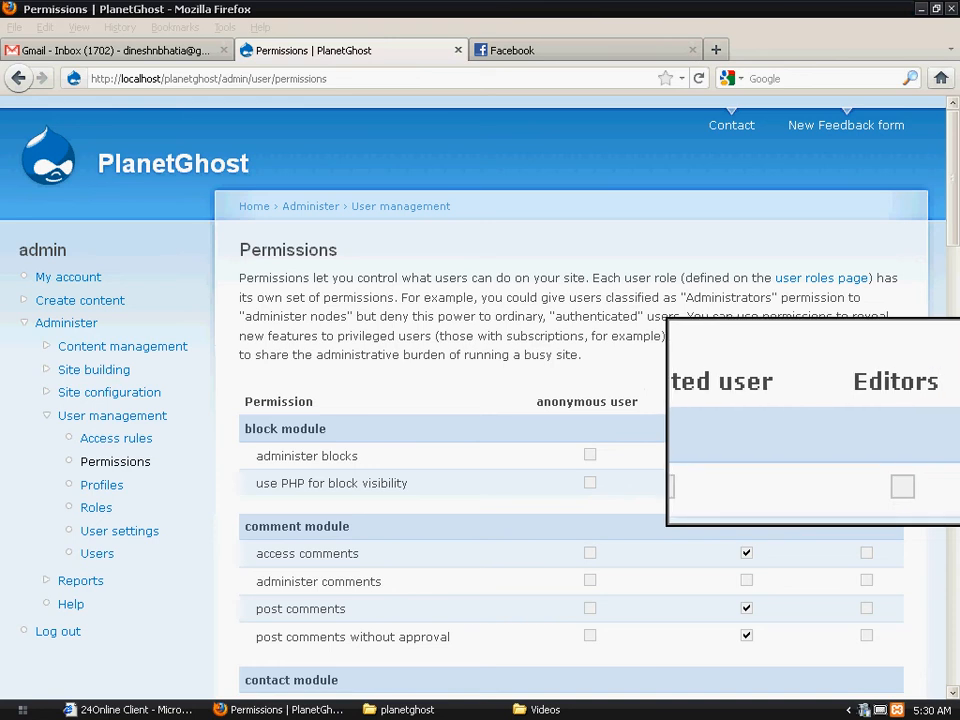
{"action": "left_click", "coordinate": [831, 421]}
Grant Editors the access comments, post comments, post comments without approval and access site-wide contact form permissions.
{"action": "left_click_drag", "start_coordinate": [958, 240], "coordinate": [958, 290]}
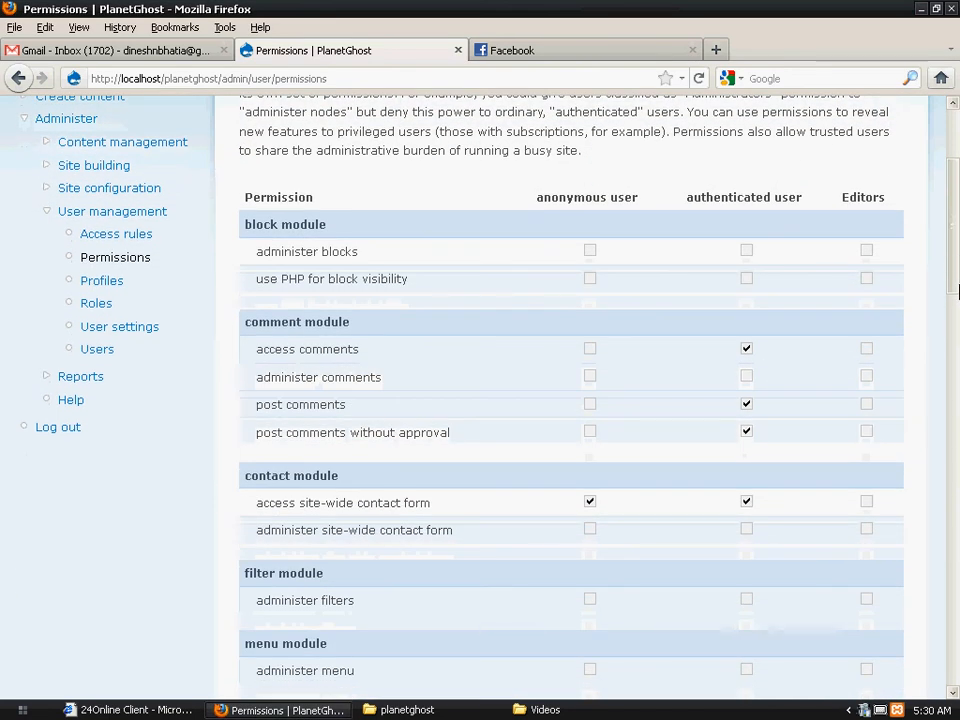
{"action": "left_click", "coordinate": [867, 348]}
{"action": "left_click", "coordinate": [868, 408]}
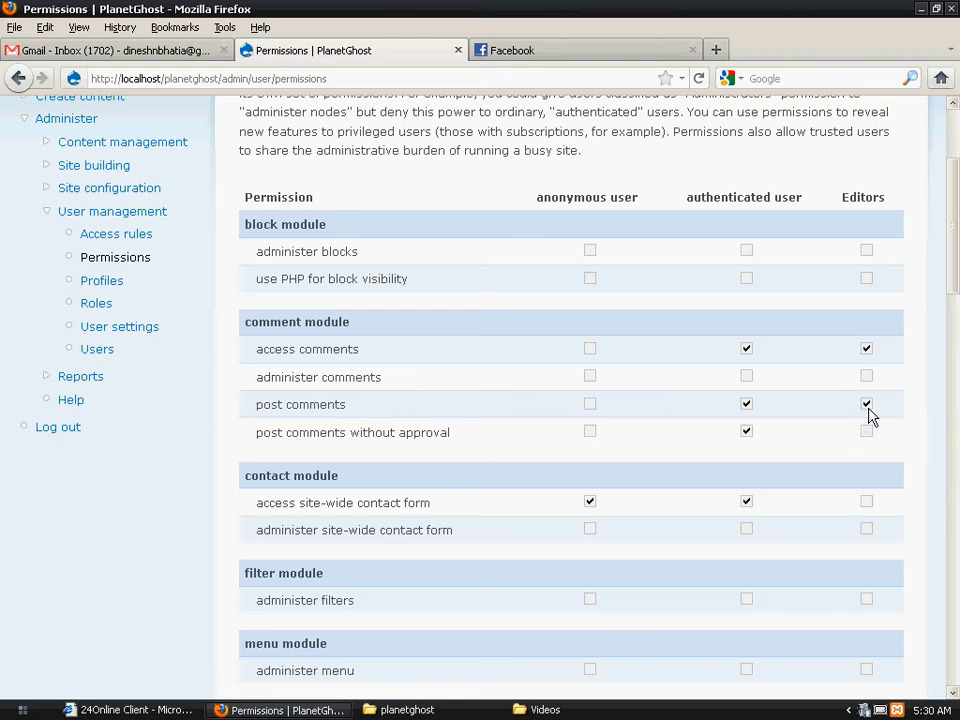
{"action": "left_click", "coordinate": [867, 432]}
{"action": "left_click_drag", "start_coordinate": [954, 285], "coordinate": [955, 343]}
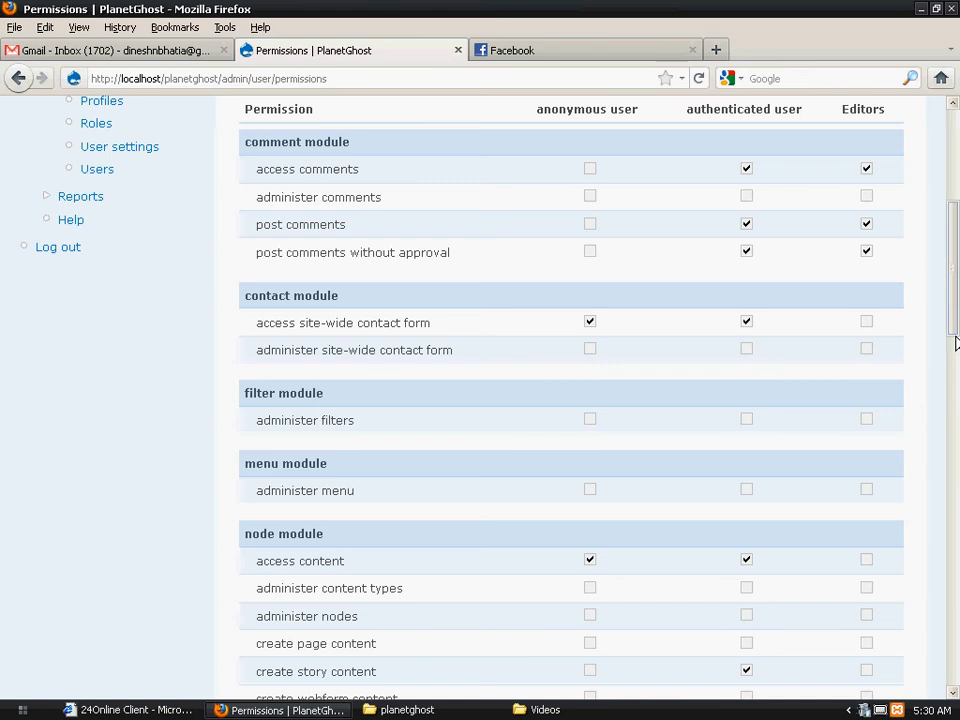
{"action": "left_click", "coordinate": [867, 322]}
Move the create, delete own and edit own story content permissions from authenticated users to Editors, and grant Editors access content.
{"action": "left_click_drag", "start_coordinate": [951, 256], "coordinate": [945, 321]}
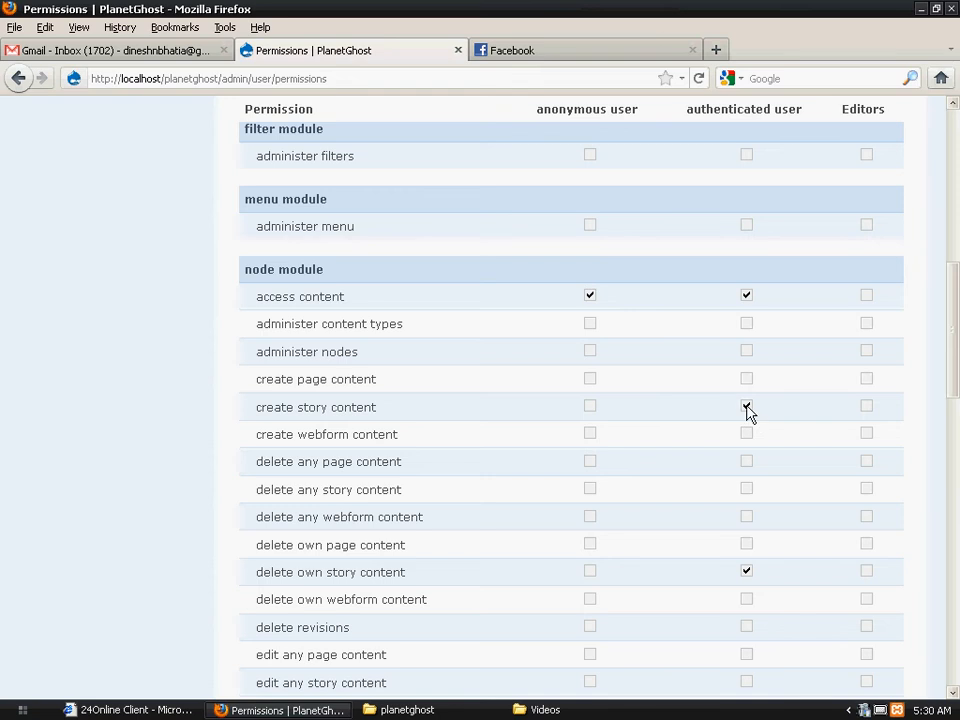
{"action": "left_click", "coordinate": [747, 572]}
{"action": "left_click", "coordinate": [867, 407]}
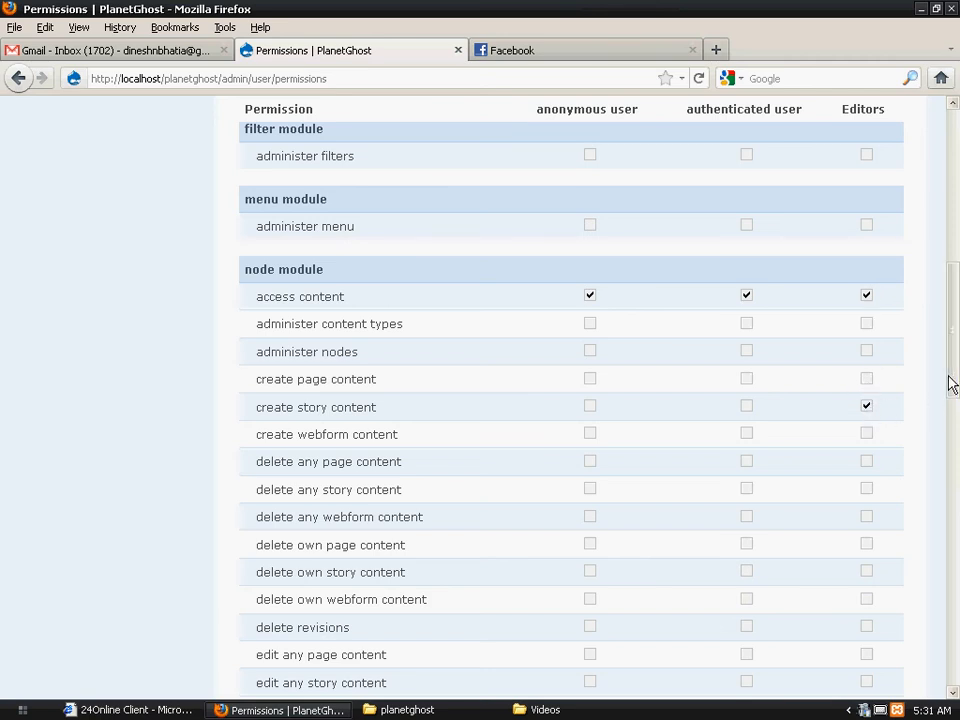
{"action": "left_click_drag", "start_coordinate": [952, 385], "coordinate": [952, 408]}
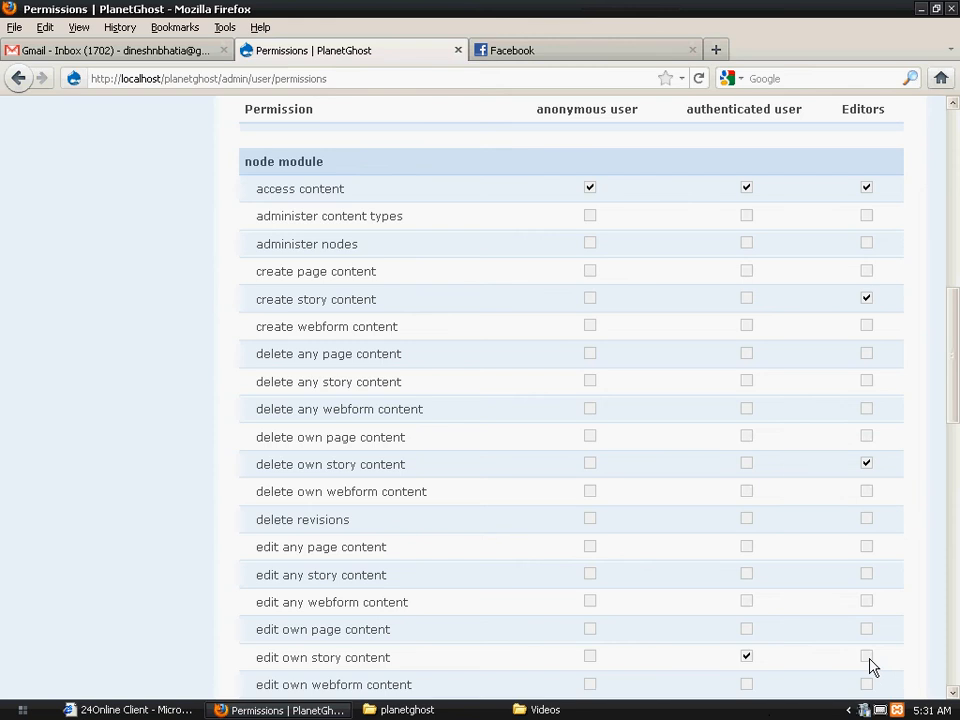
{"action": "left_click", "coordinate": [747, 658]}
Grant Editors the administer blocks and use PHP for block visibility permissions, and save all permission changes.
{"action": "left_click_drag", "start_coordinate": [952, 365], "coordinate": [957, 233]}
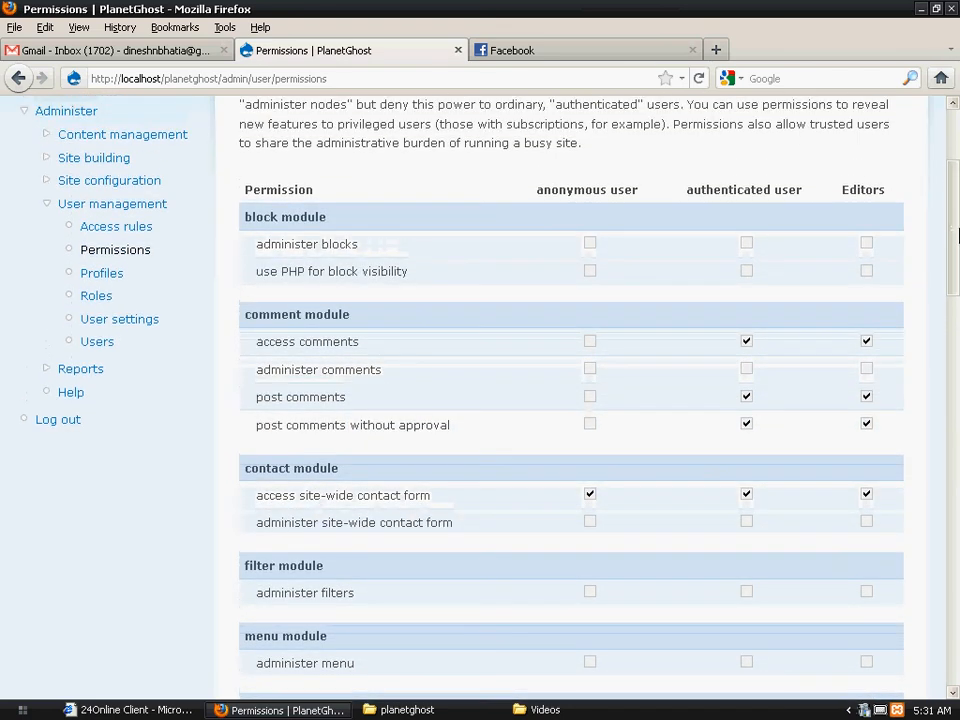
{"action": "left_click", "coordinate": [866, 243]}
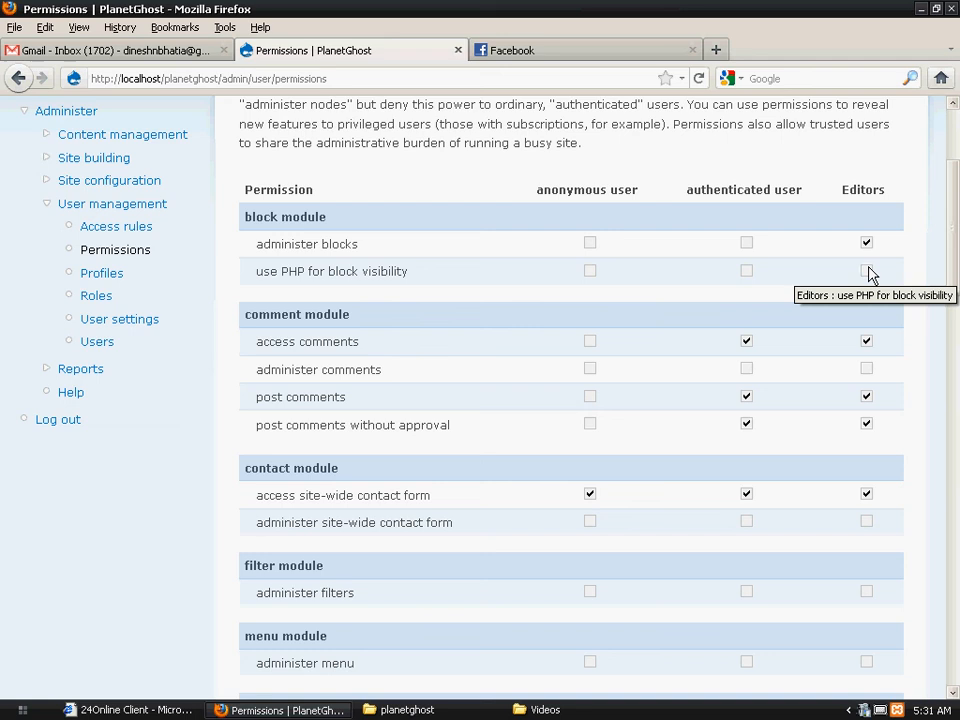
{"action": "left_click", "coordinate": [866, 272]}
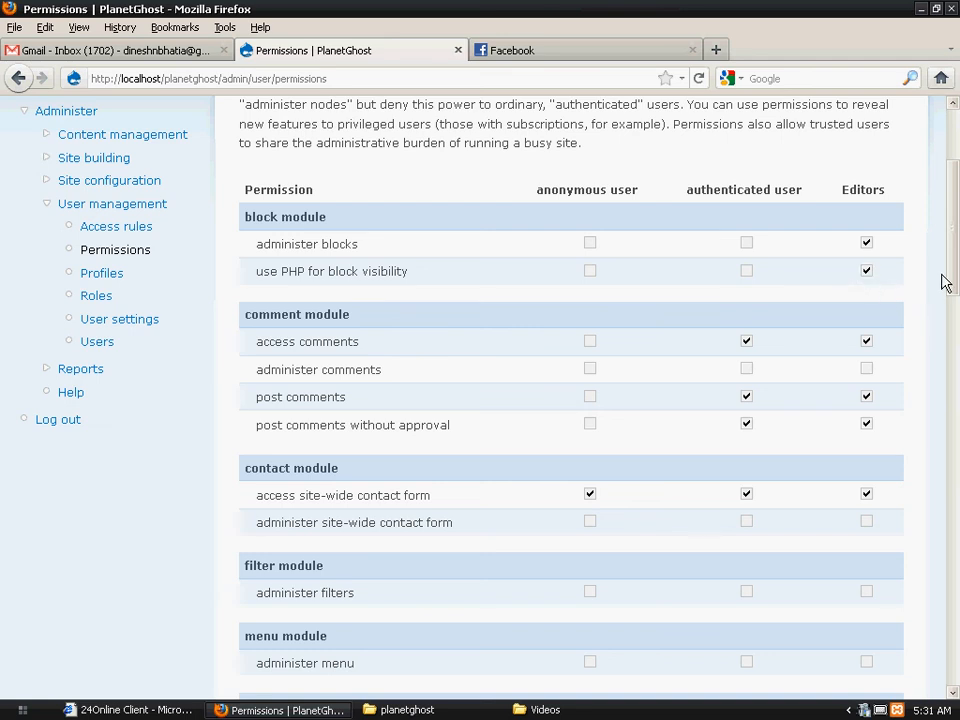
{"action": "left_click_drag", "start_coordinate": [947, 272], "coordinate": [896, 677]}
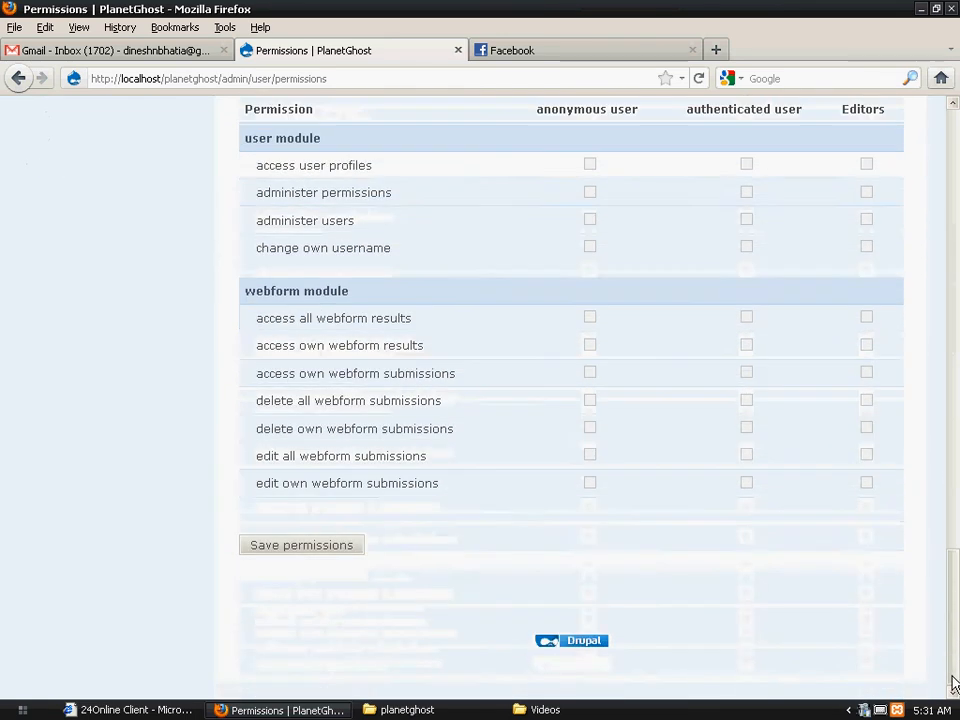
{"action": "left_click", "coordinate": [303, 547]}
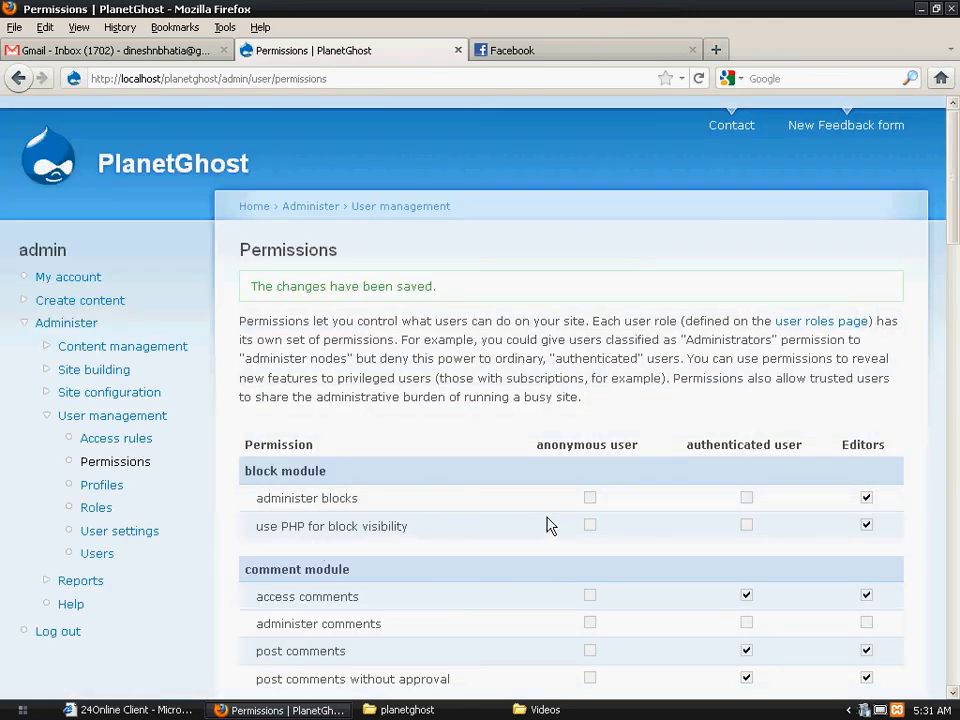
Look over the saved role permissions, and open the Users list from the Administer page.
{"action": "left_click_drag", "start_coordinate": [955, 232], "coordinate": [933, 614]}
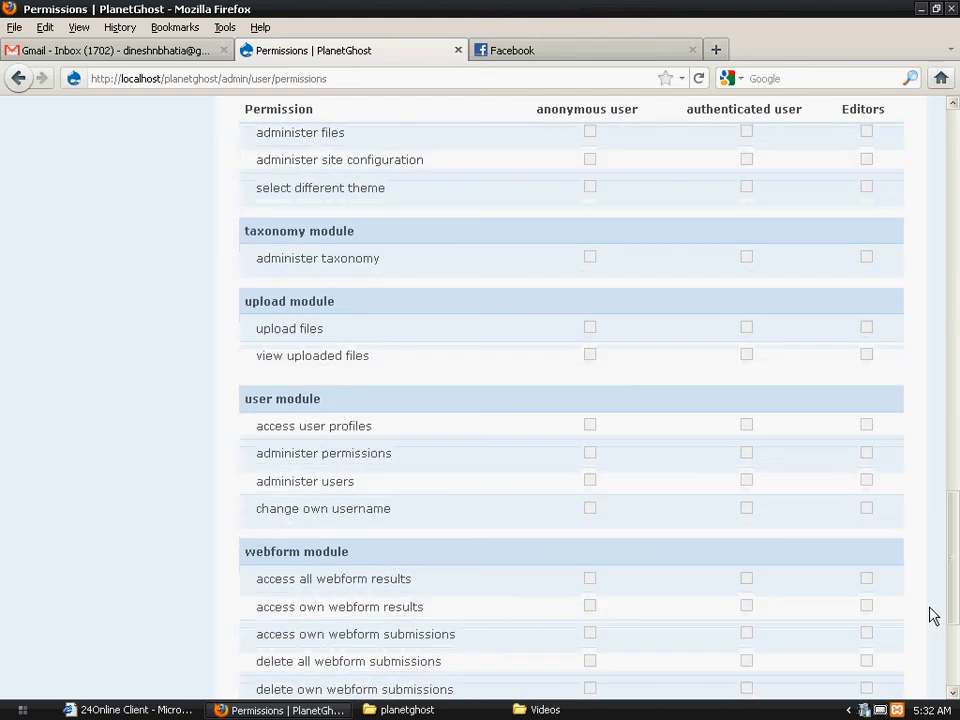
{"action": "scroll", "coordinate": [688, 626], "scroll_direction": "down", "scroll_amount": 5}
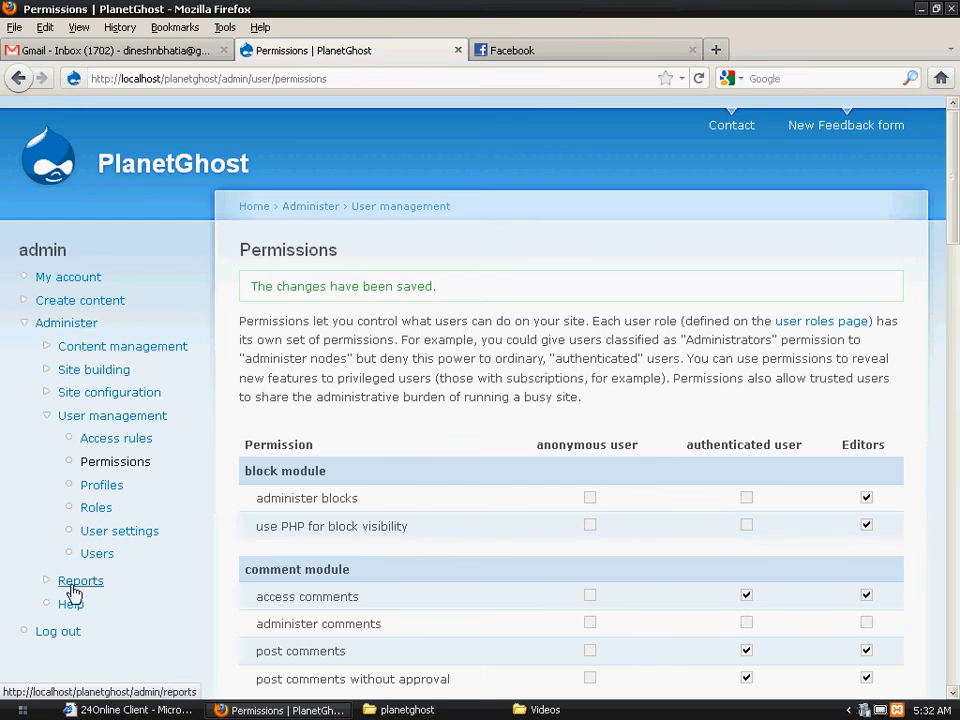
{"action": "left_click", "coordinate": [312, 207]}
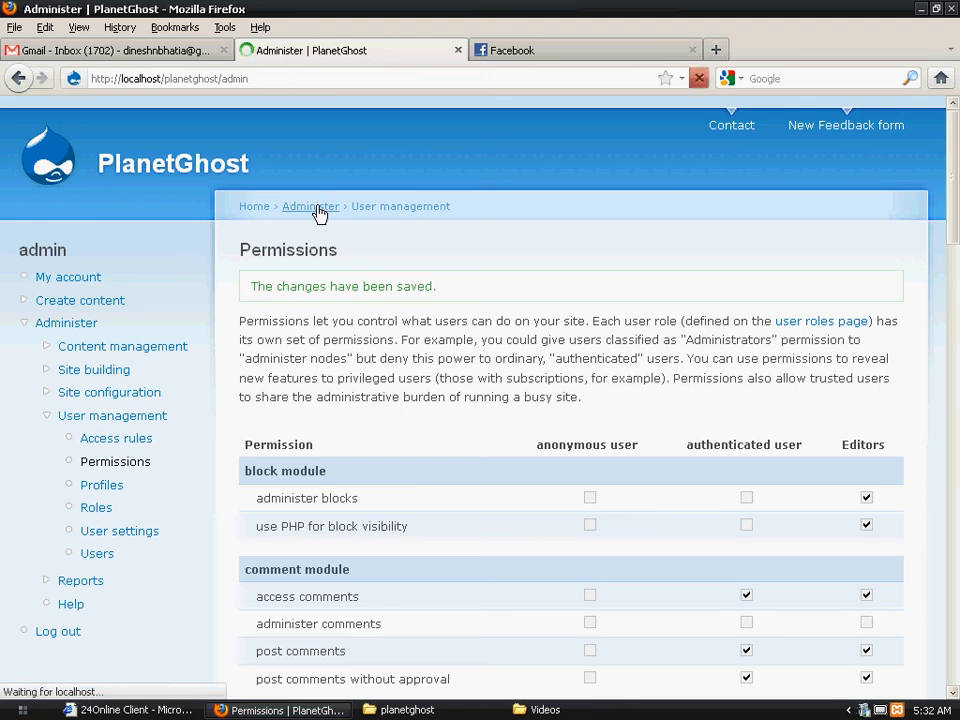
{"action": "left_click_drag", "start_coordinate": [950, 268], "coordinate": [957, 490]}
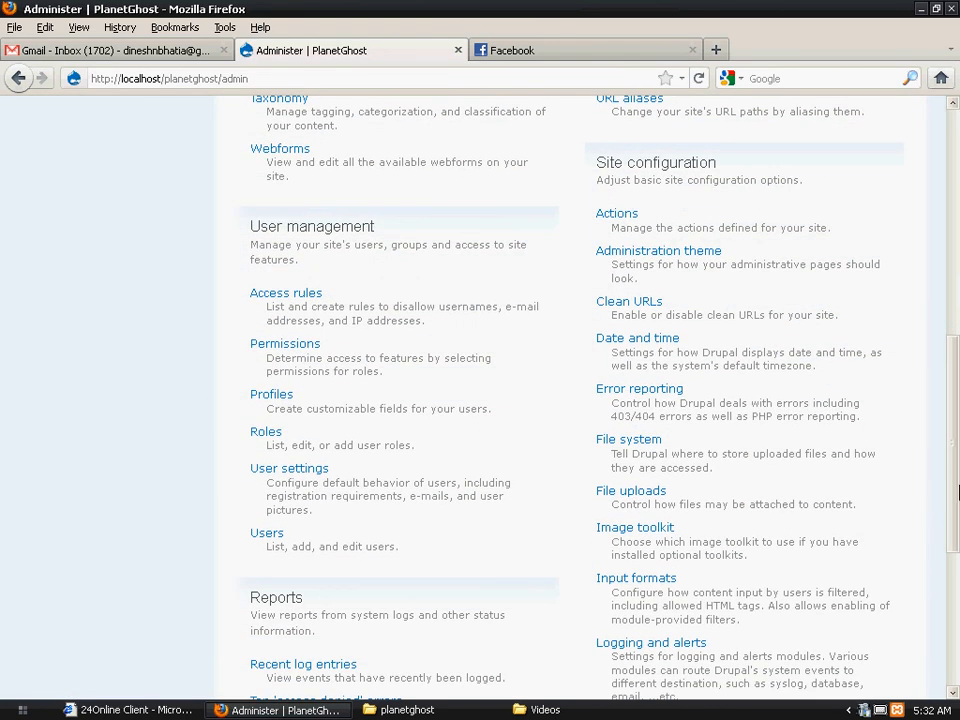
{"action": "left_click", "coordinate": [255, 535]}
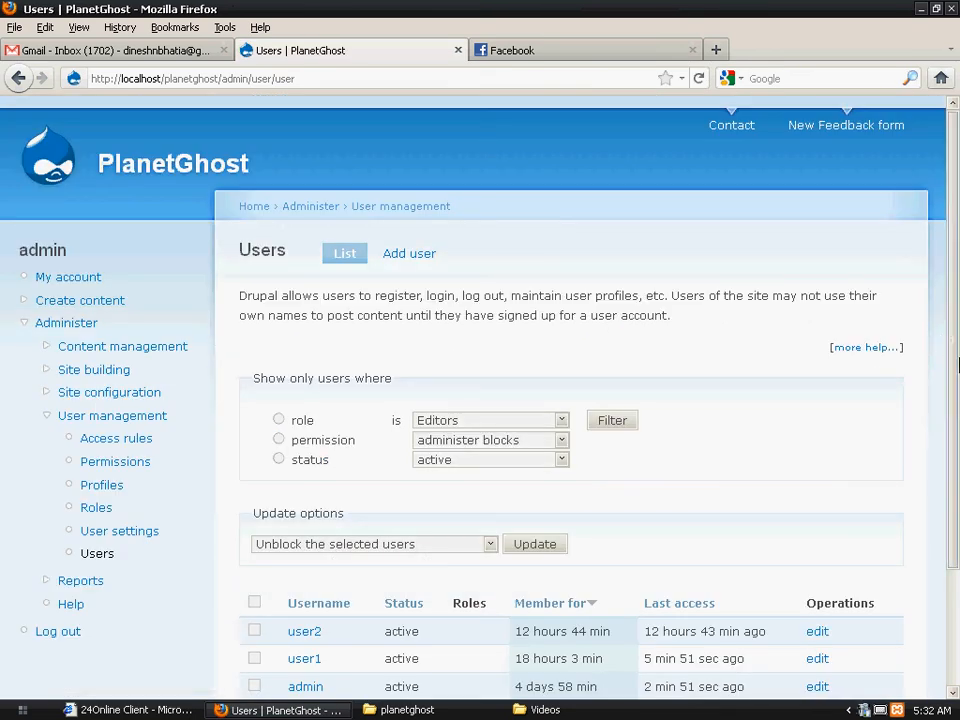
{"action": "scroll", "coordinate": [955, 295], "scroll_direction": "down", "scroll_amount": 2}
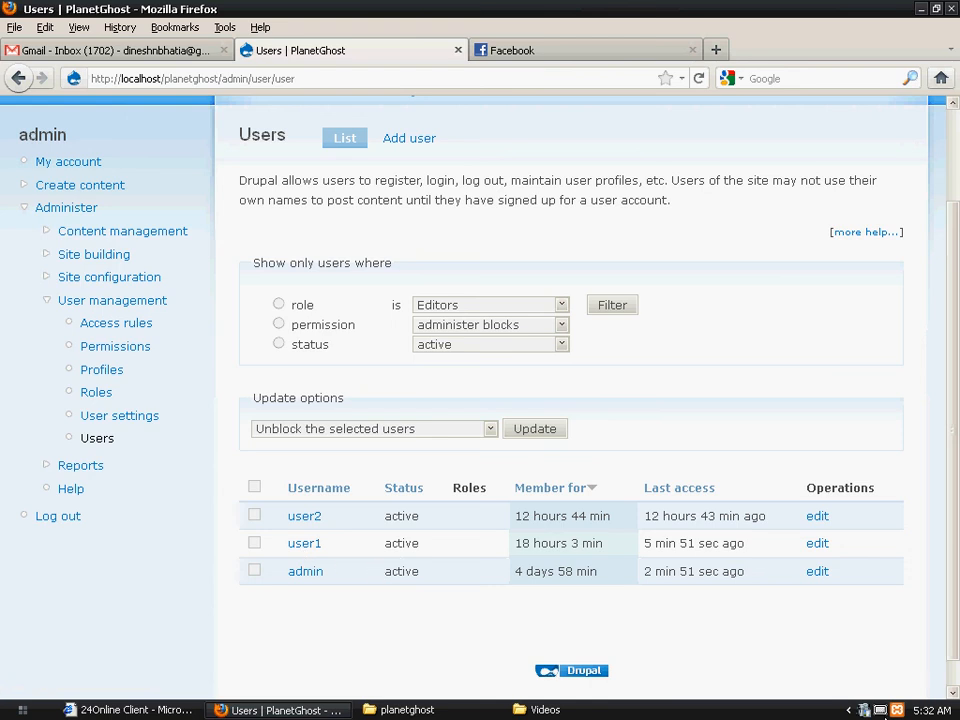
Edit the user1 account to assign it the Editors role, and save the account.
{"action": "left_click", "coordinate": [881, 710]}
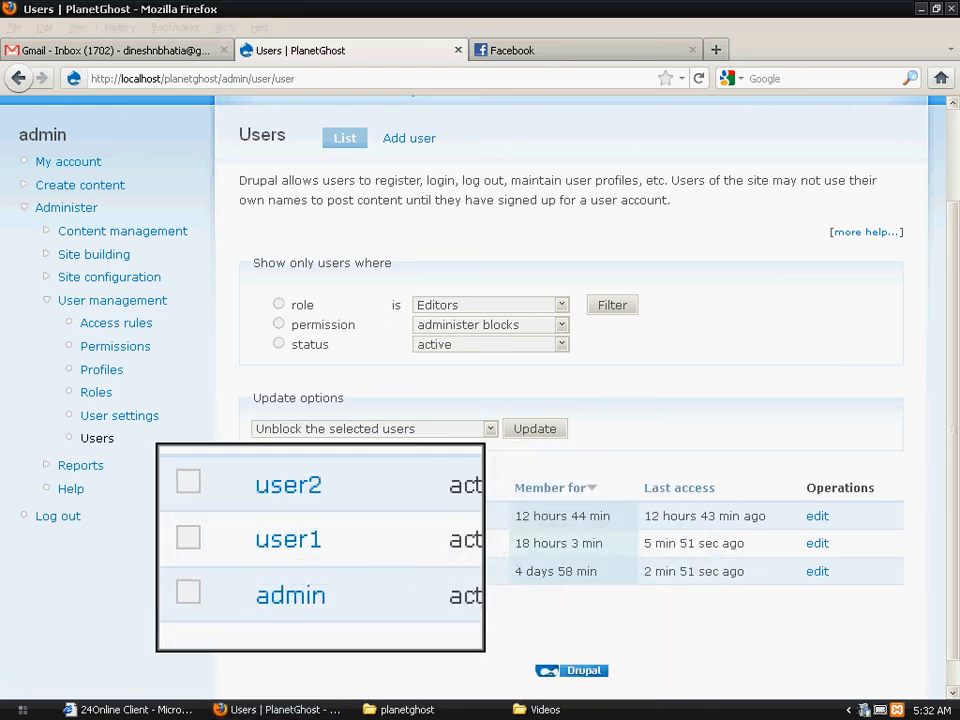
{"action": "left_click", "coordinate": [313, 545]}
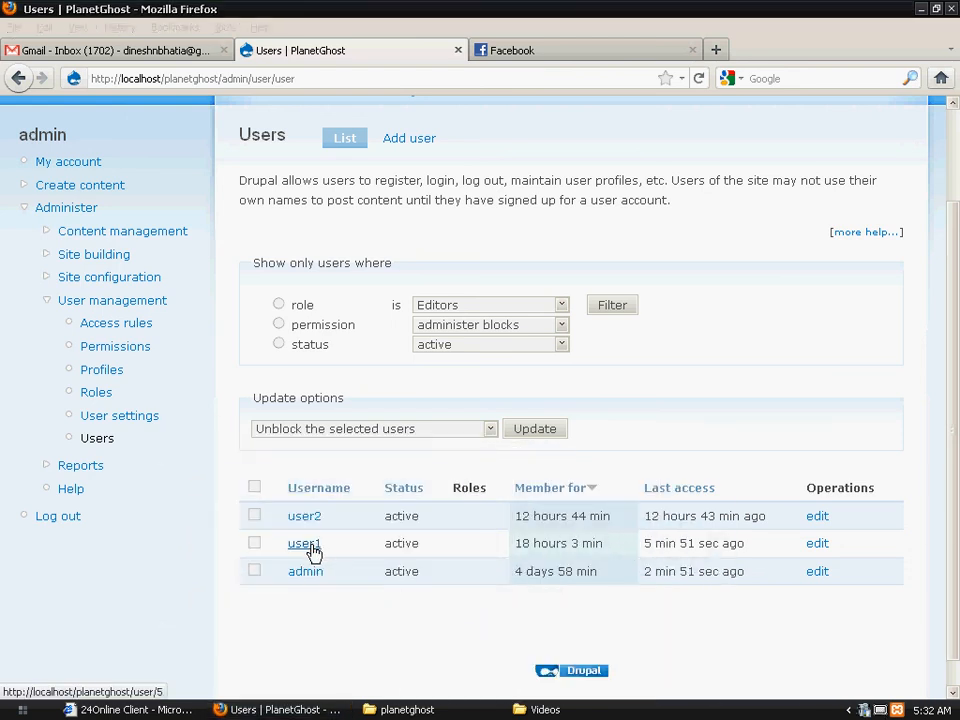
{"action": "left_click", "coordinate": [817, 547]}
{"action": "left_click", "coordinate": [817, 546]}
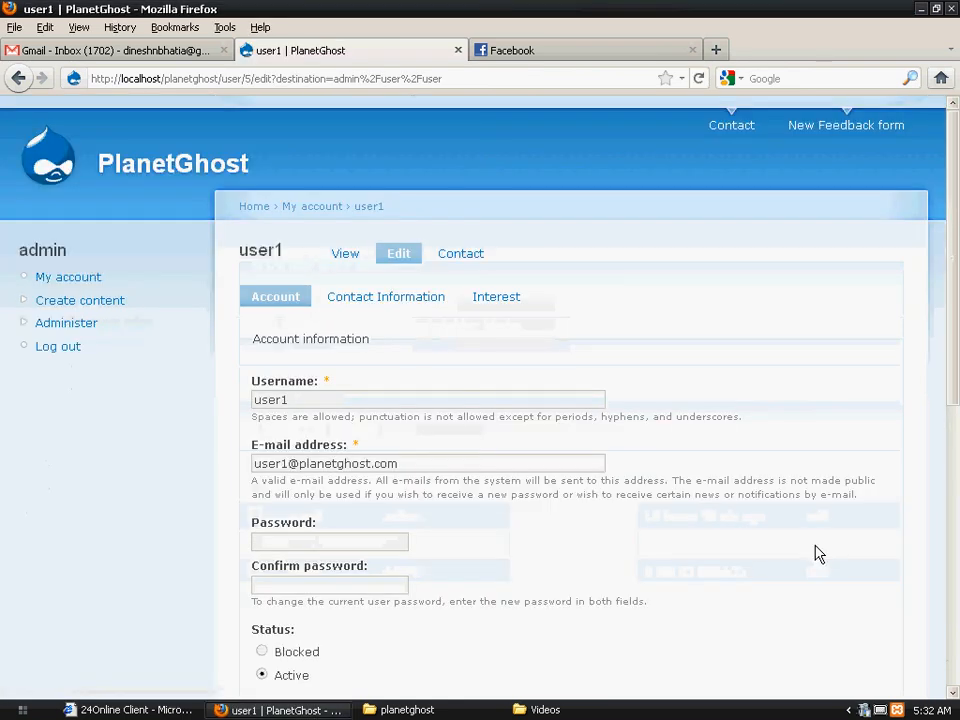
{"action": "left_click_drag", "start_coordinate": [953, 262], "coordinate": [956, 378]}
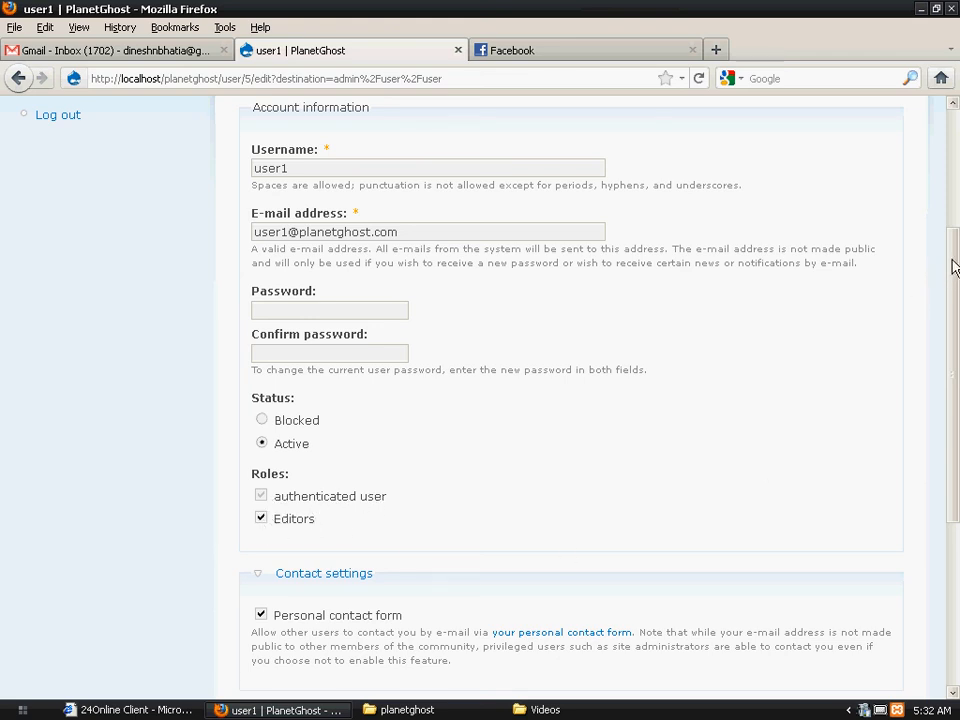
{"action": "left_click_drag", "start_coordinate": [953, 268], "coordinate": [952, 436]}
{"action": "left_click", "coordinate": [271, 561]}
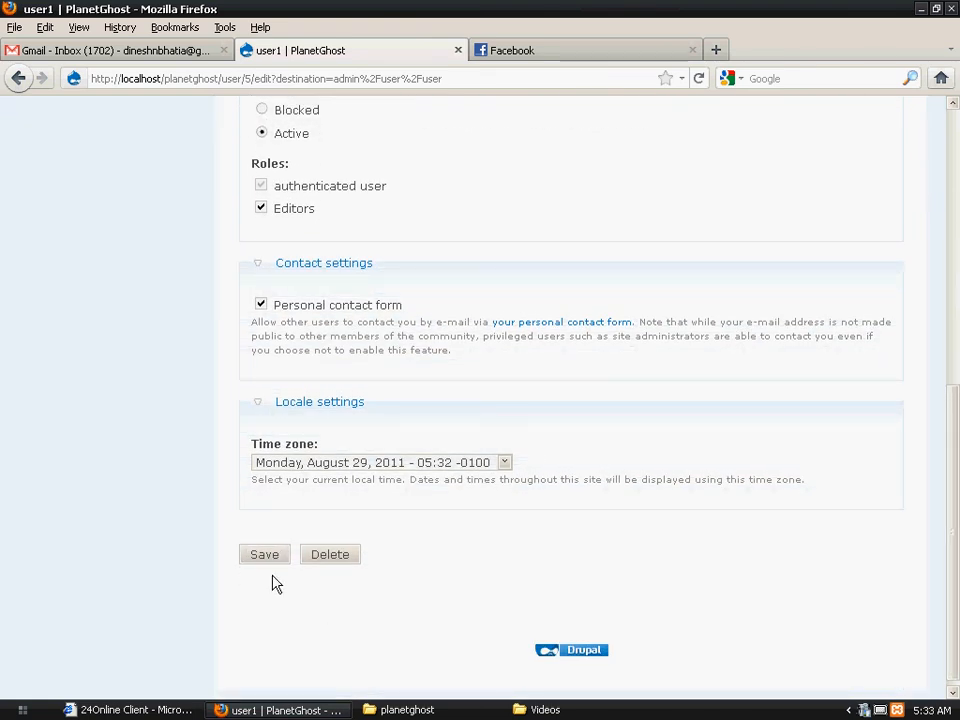
{"action": "left_click", "coordinate": [266, 554]}
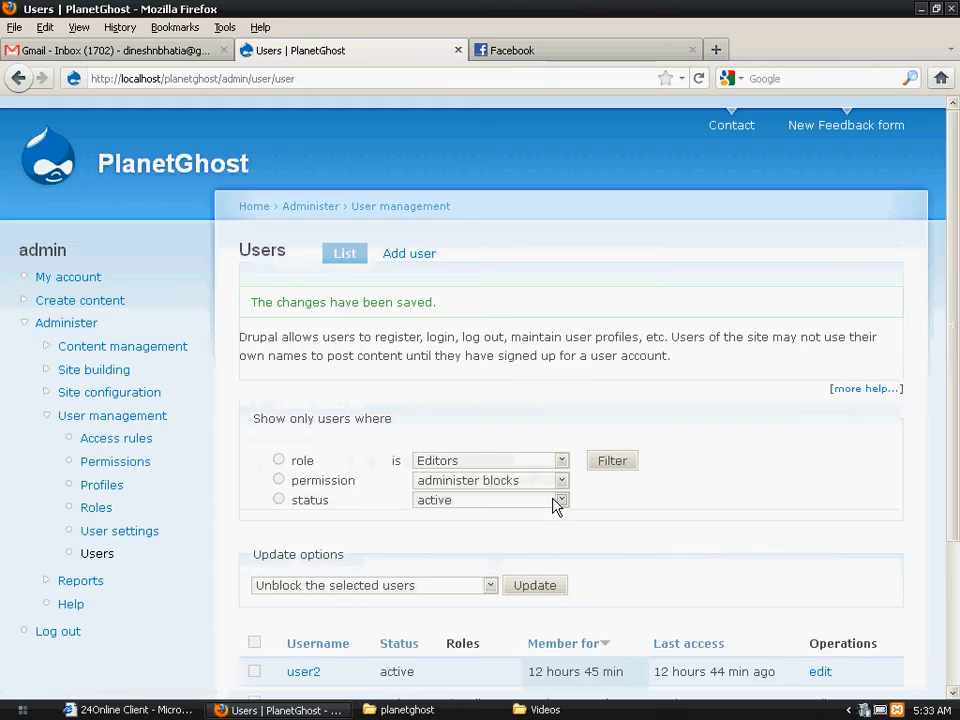
Log out of the admin account and log back in as user1.
{"action": "left_click", "coordinate": [56, 633]}
{"action": "left_click", "coordinate": [141, 298]}
{"action": "left_click", "coordinate": [141, 298]}
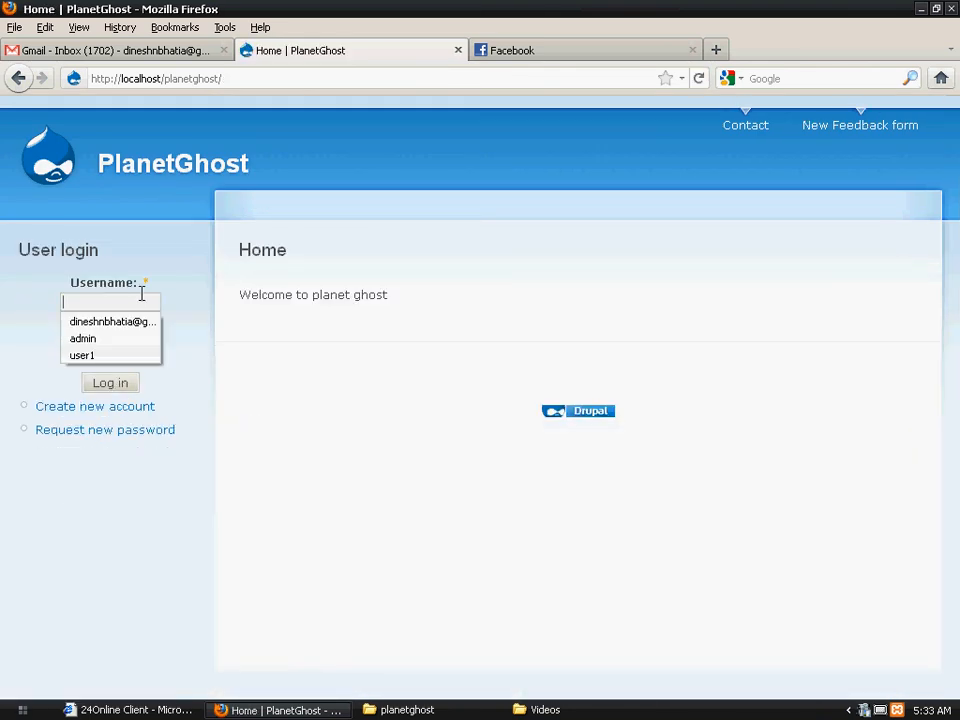
{"action": "left_click", "coordinate": [111, 357]}
{"action": "left_click", "coordinate": [112, 388]}
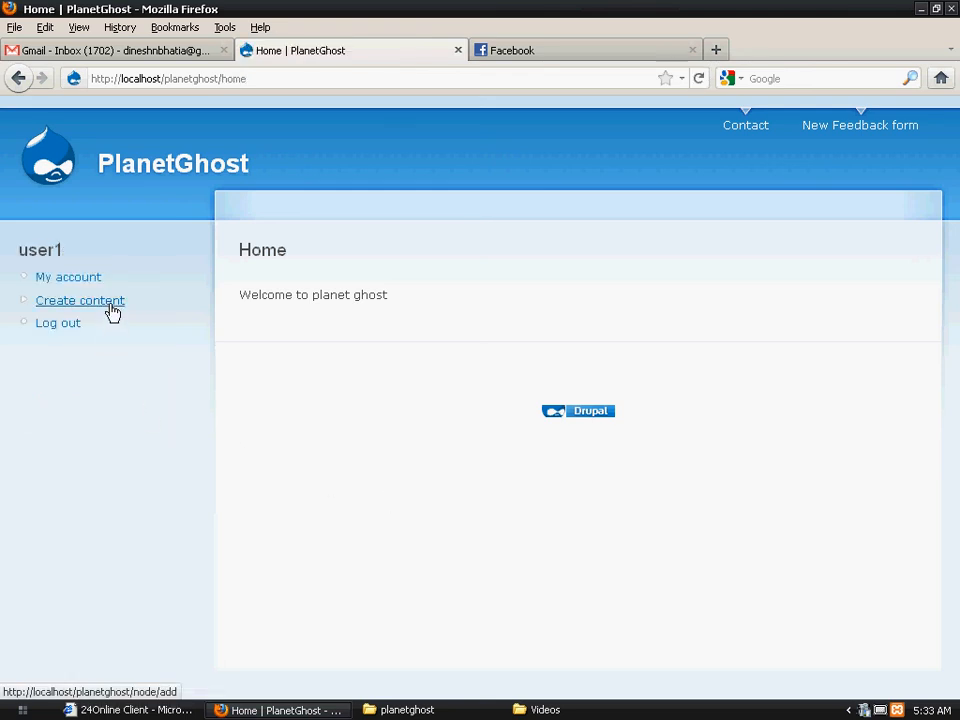
Open the form for creating a Story to check the content types user1 can create.
{"action": "left_click", "coordinate": [112, 312]}
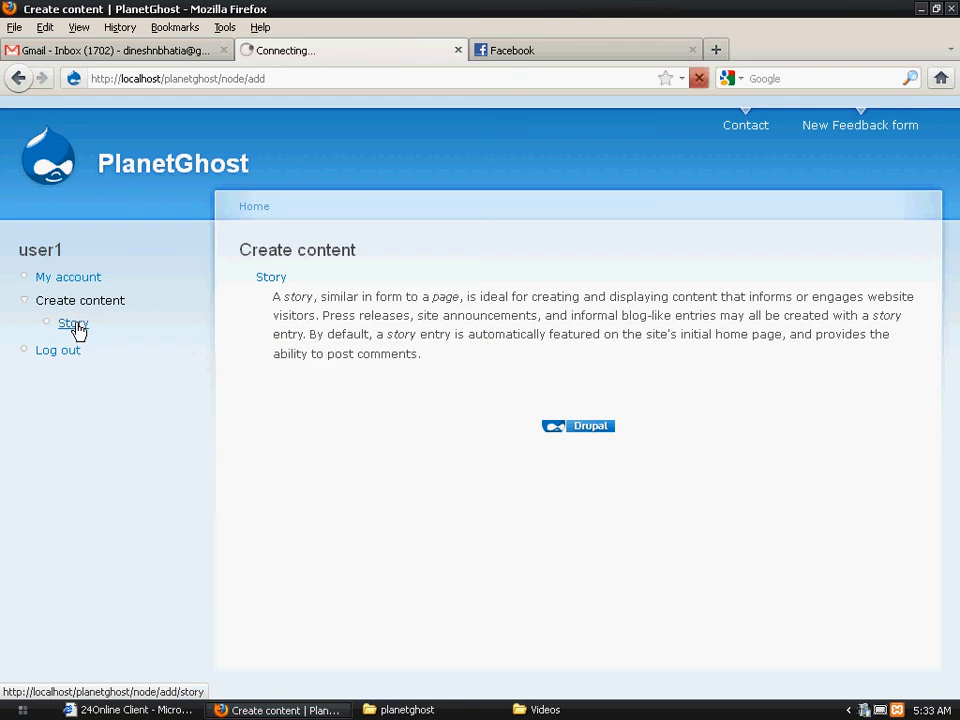
{"action": "left_click", "coordinate": [74, 324]}
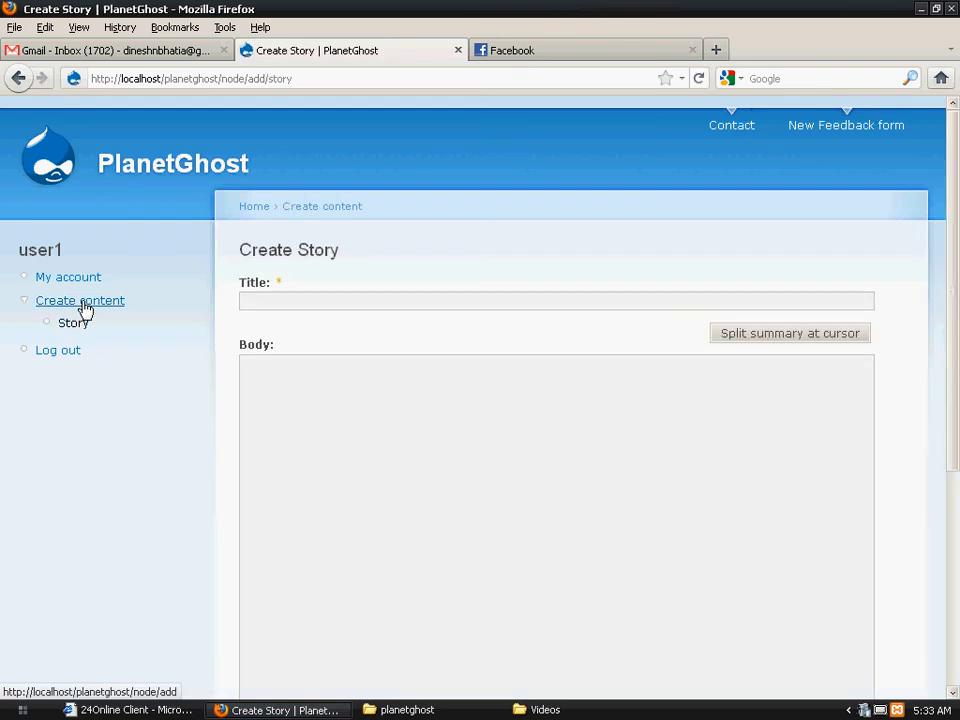